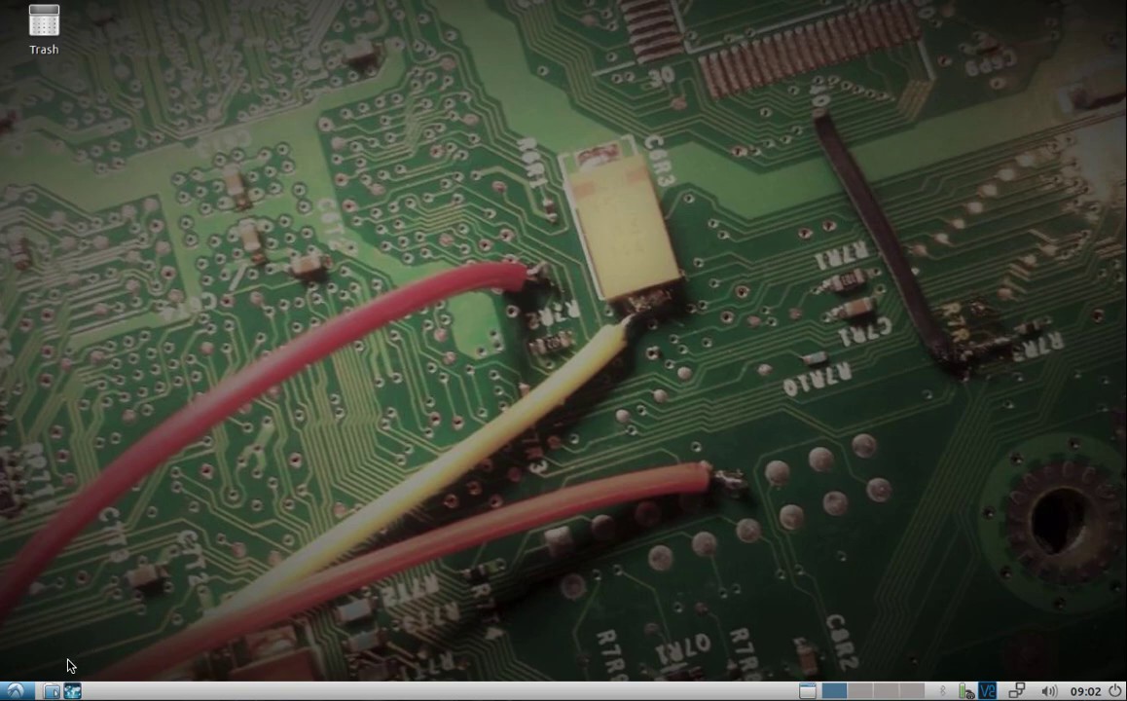
Step: Open LXTerminal, change to /usr/src/spyserver, enlarge the text, and list its files
click(16, 691)
mouse_move(68, 601)
click(214, 463)
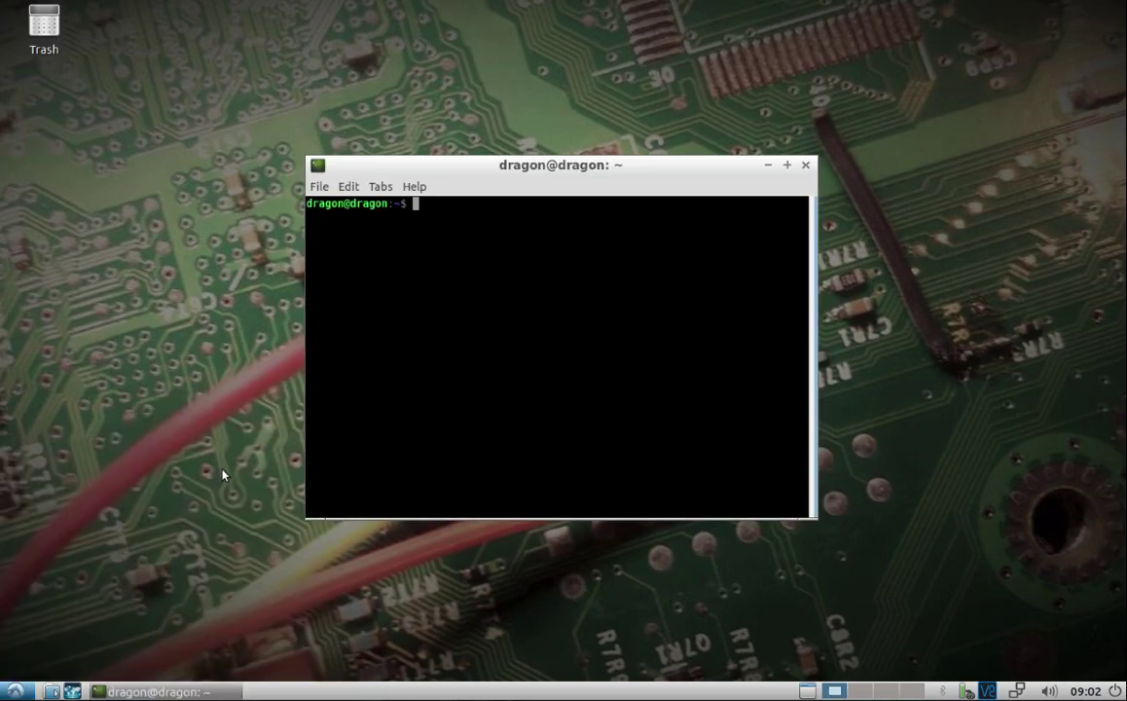
text(cd /usr/src/sp)
key(Tab)
key(Return)
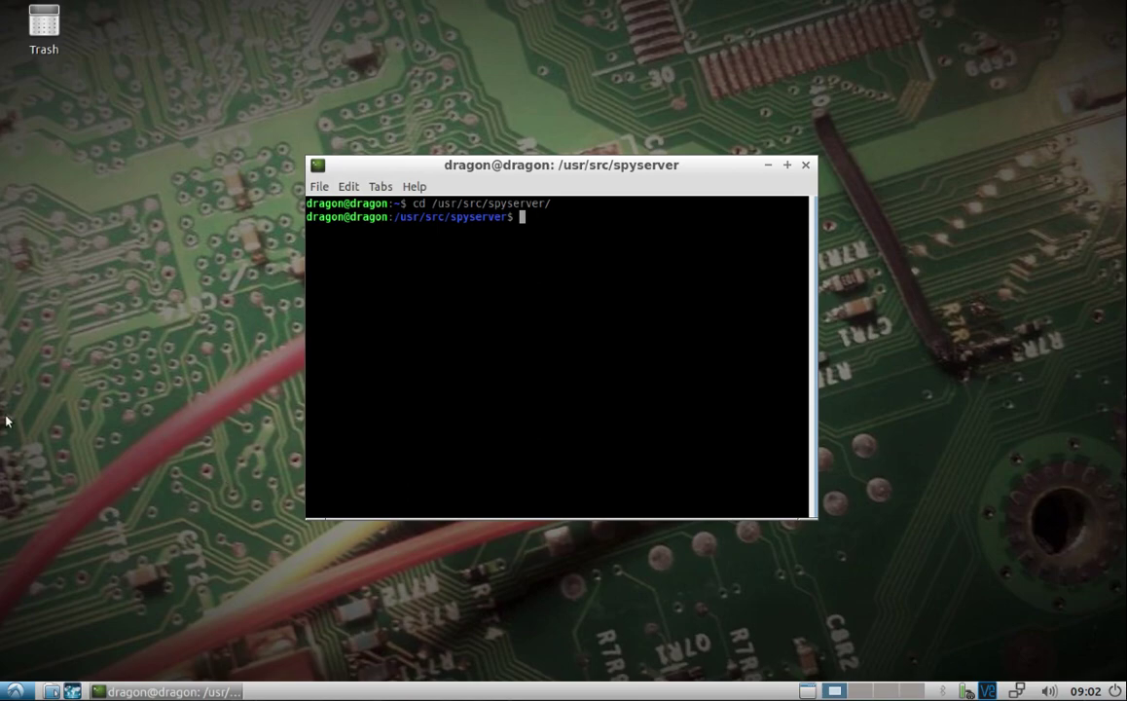
key(ctrl+plus)
key(ctrl+plus)
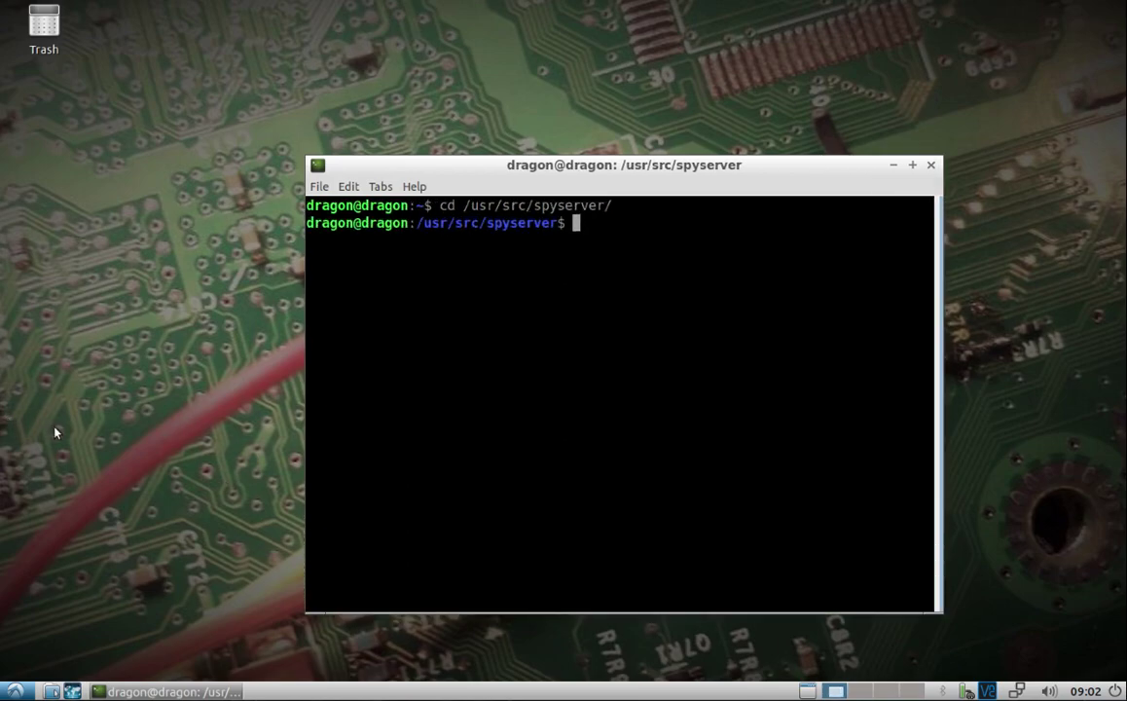
text(ls)
key(Return)
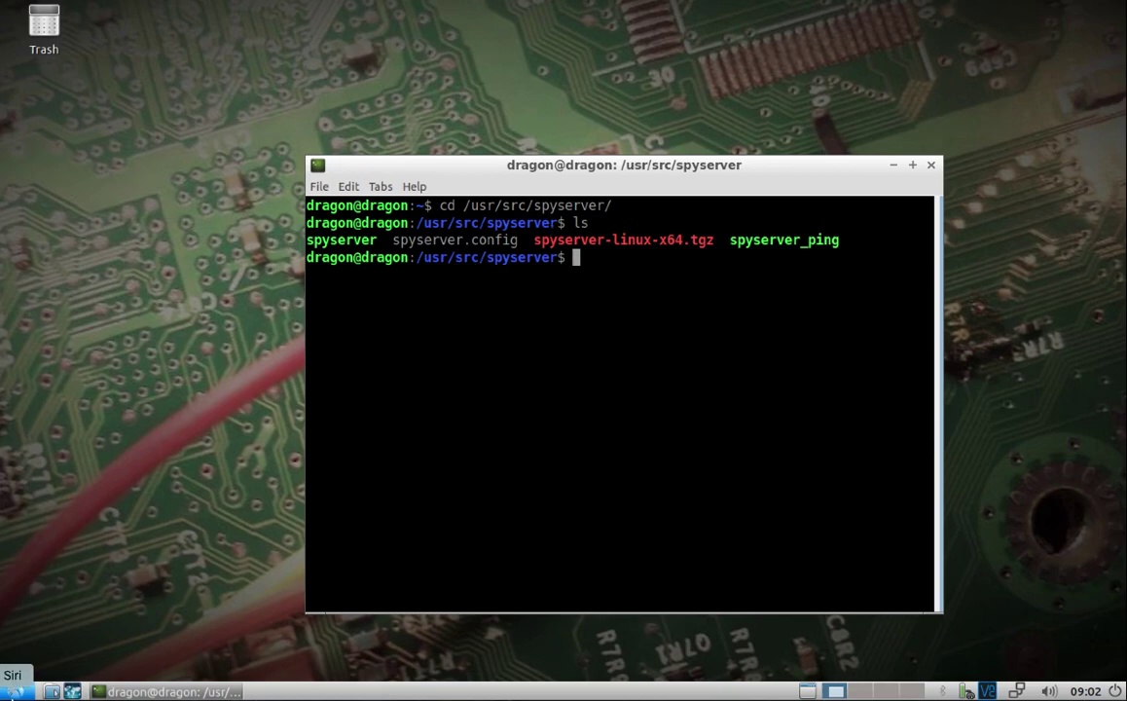
Step: In a second terminal run ifconfig and select the IP address 192.168.3.100
click(14, 691)
mouse_move(59, 602)
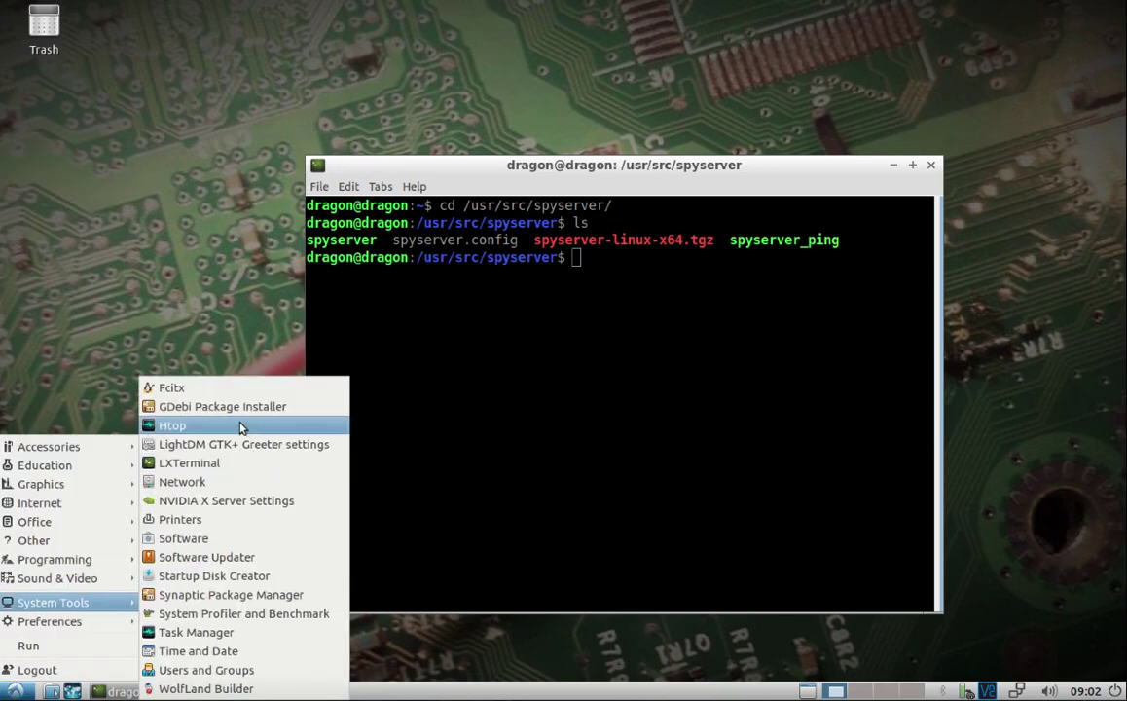
click(210, 463)
text(ifconfig)
key(Return)
drag(86, 70, 166, 70)
click(695, 374)
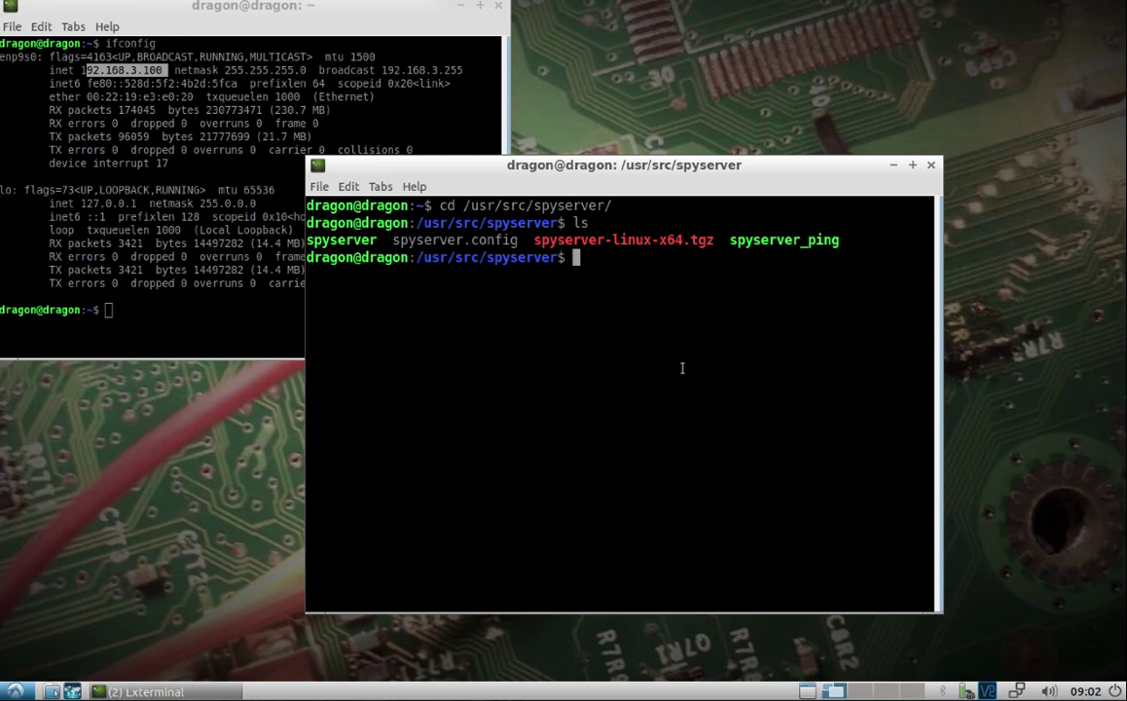
text(sudo nano spyserver.)
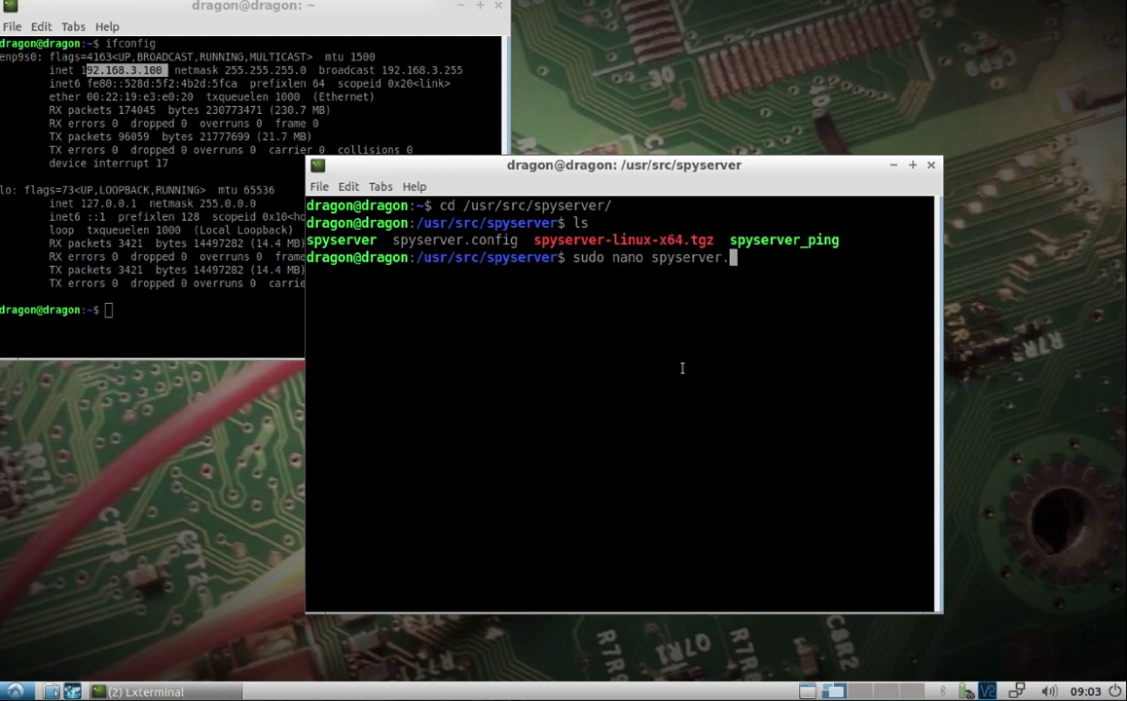
Step: Open spyserver.config in nano as root and check bind_host 192.168.3.100
key(Tab)
key(Return)
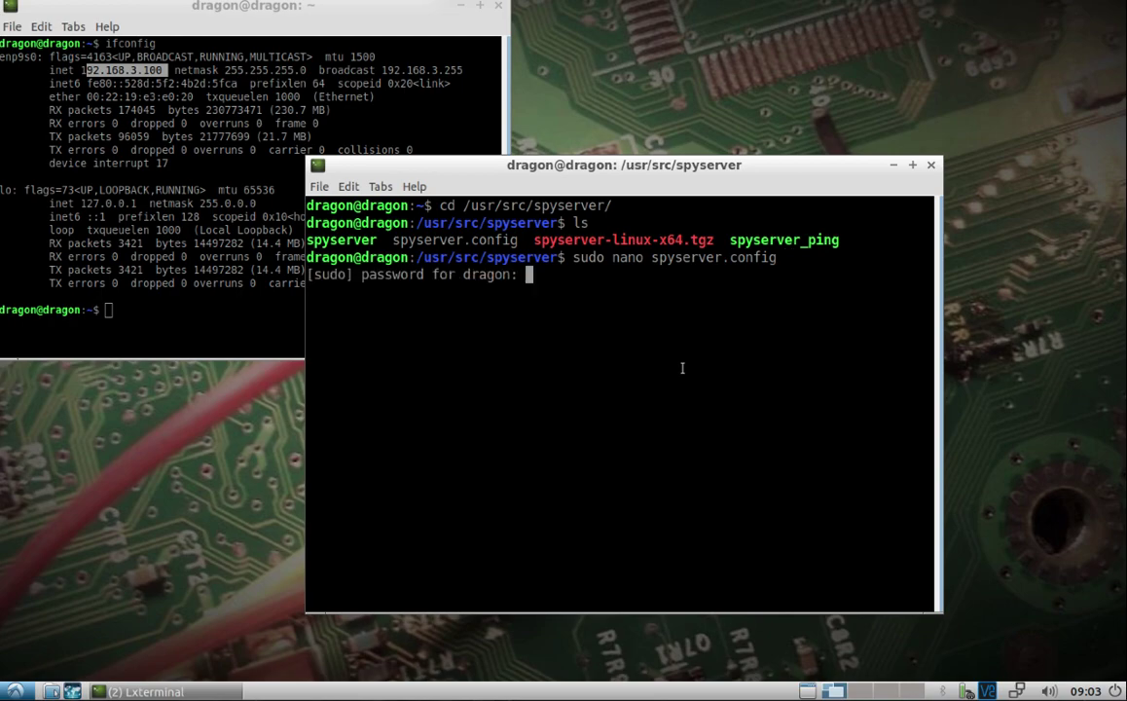
key(Return)
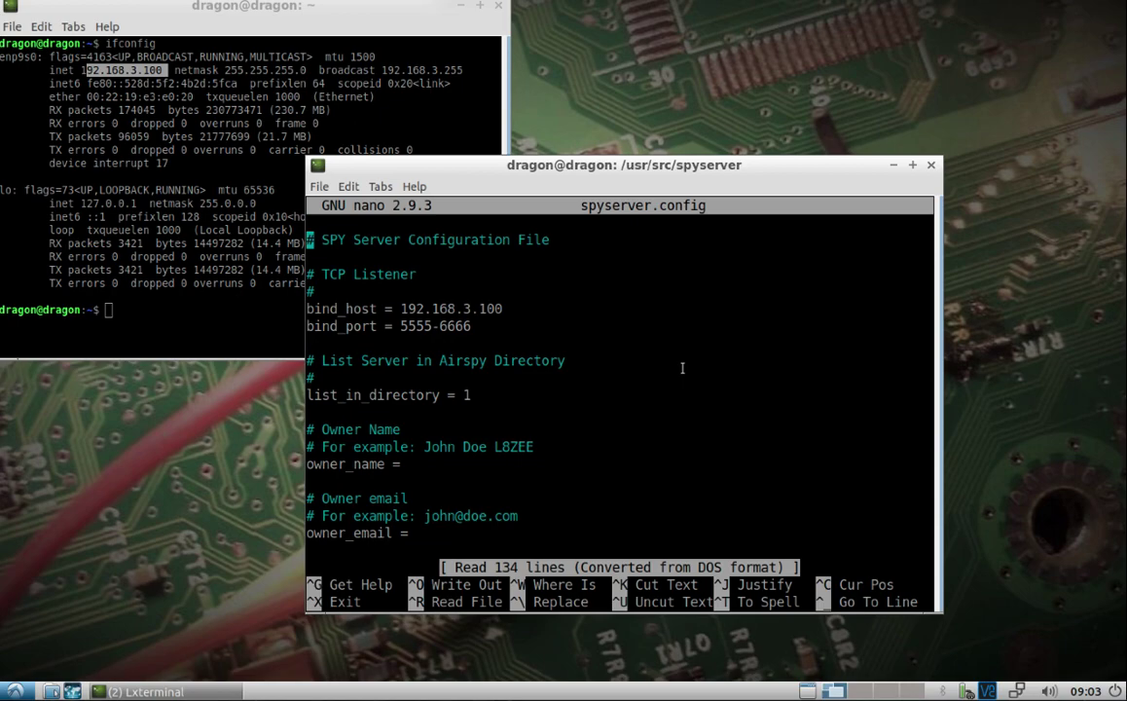
key(Down)
key(Down)
key(Down)
key(Down)
key(Down)
key(Down)
key(Down)
key(Down)
key(Down)
key(Down)
key(Down)
key(Down)
key(Up)
key(Up)
key(Up)
key(Down)
key(Down)
key(Down)
key(Down)
key(Down)
key(Down)
key(Down)
key(Down)
Step: Review the client control, sample rate, frequency, gain and bias-tee settings, then save the file
key(Down)
key(Down)
key(Down)
key(Down)
key(Down)
key(Down)
key(Down)
key(Down)
key(Down)
key(Down)
key(Down)
key(Down)
key(Down)
key(Down)
key(Down)
key(Down)
key(Down)
key(Down)
key(Down)
key(Down)
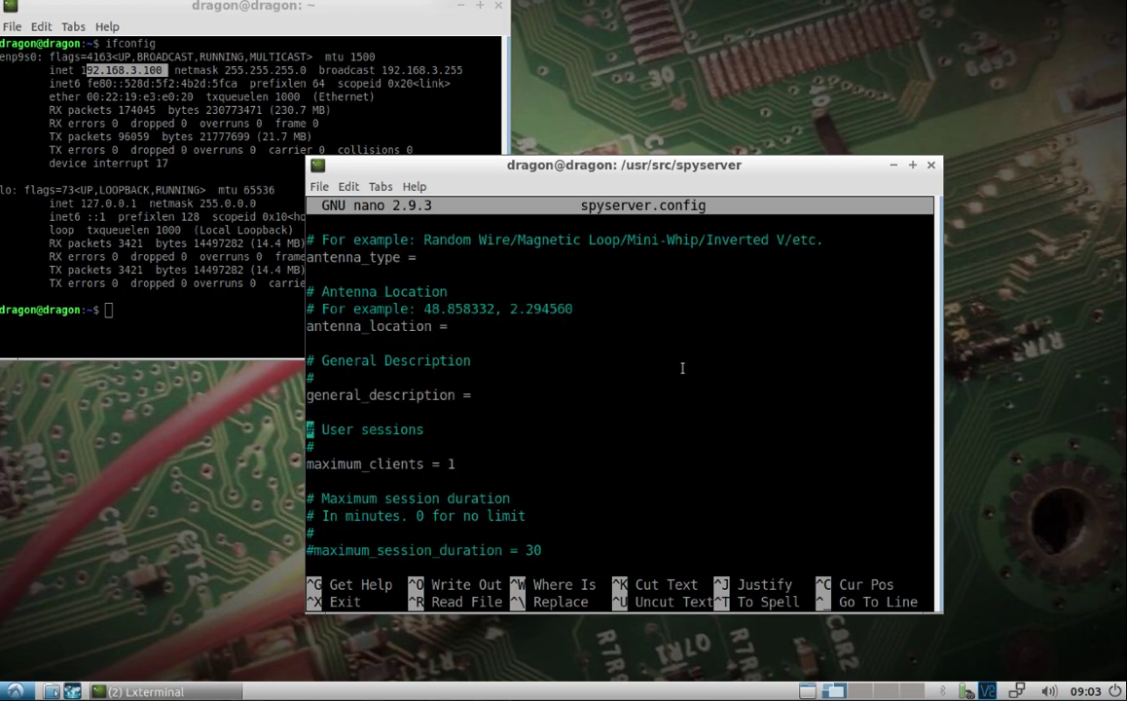
key(Down)
key(Down)
key(Down)
key(Down)
key(Down)
key(Down)
key(Down)
key(Down)
key(Down)
key(Down)
key(Down)
key(Down)
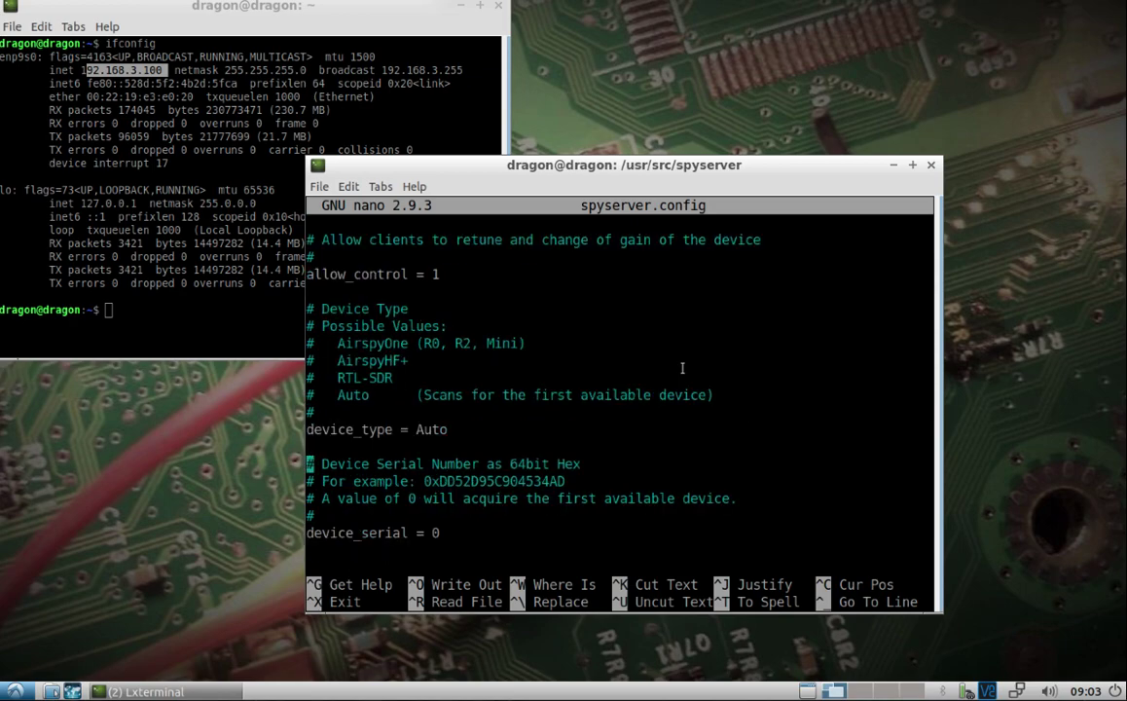
key(Down)
key(Down)
key(Down)
key(Down)
key(Down)
key(Down)
key(Down)
key(Down)
key(Down)
key(Down)
key(Down)
key(Down)
key(Down)
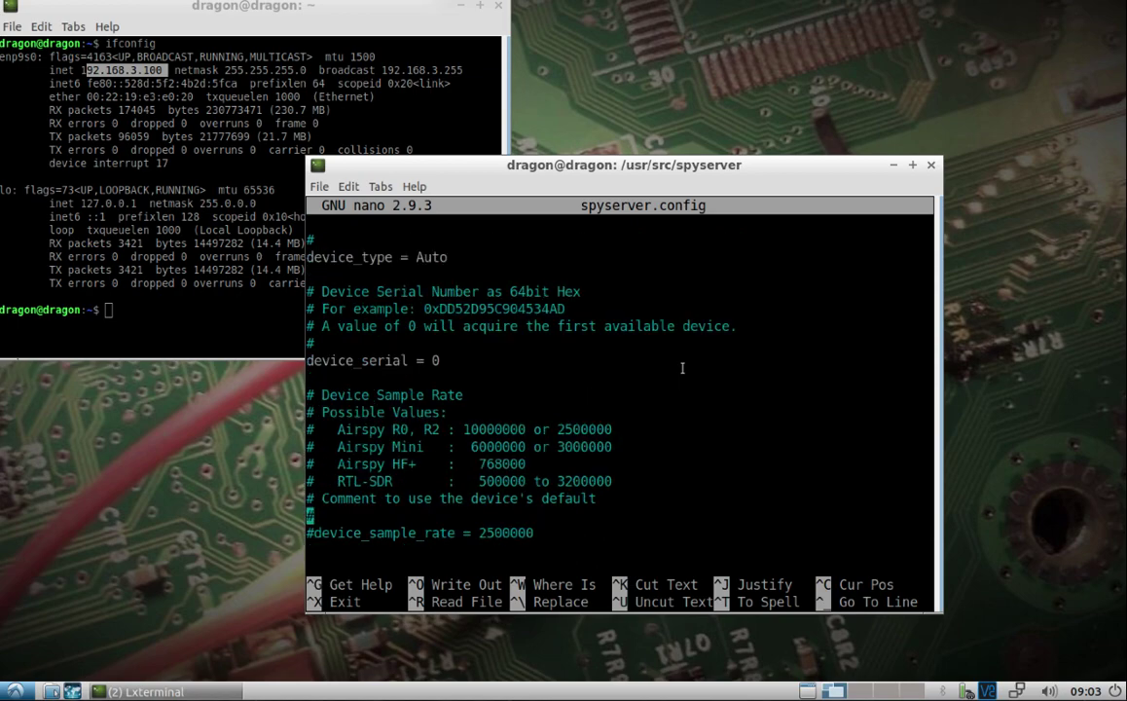
key(Down)
key(Down)
key(Down)
key(Down)
key(Down)
key(Down)
key(Down)
key(Down)
key(Down)
key(Down)
key(Down)
key(Down)
key(Down)
key(Down)
key(Down)
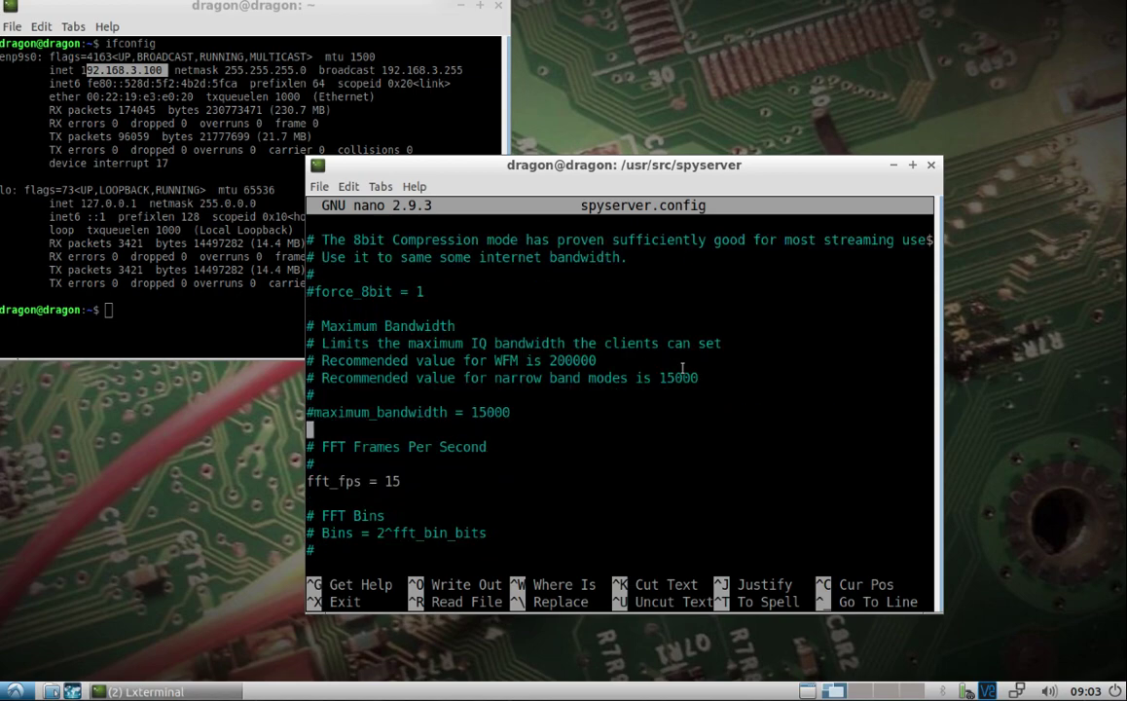
key(Down)
key(Down)
key(Down)
key(Down)
key(Down)
key(Down)
key(Down)
key(Down)
key(Down)
key(Down)
key(Down)
key(Down)
key(Down)
key(Down)
key(Down)
key(Down)
key(Down)
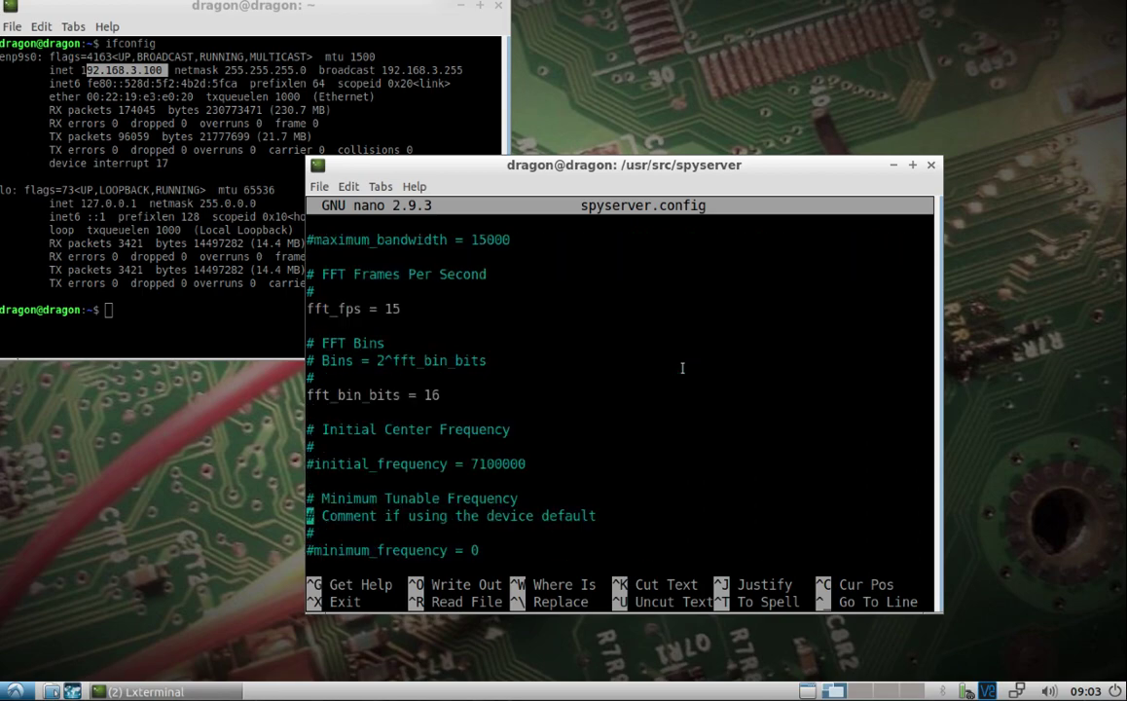
key(Down)
key(Down)
key(Down)
key(Down)
key(Down)
key(Down)
key(Down)
key(Down)
key(Down)
key(Down)
key(Down)
key(Down)
key(Down)
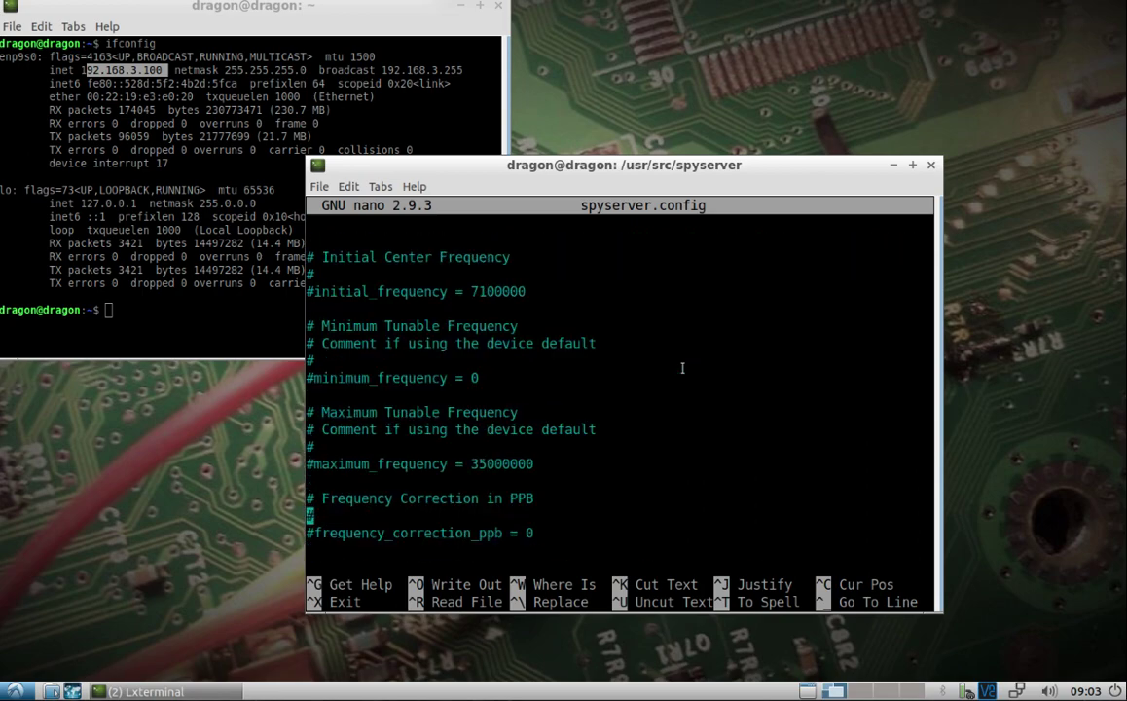
key(Down)
key(Down)
key(Down)
key(Down)
key(Down)
key(Down)
key(Down)
key(Down)
key(Down)
key(Down)
key(Down)
key(Down)
key(Down)
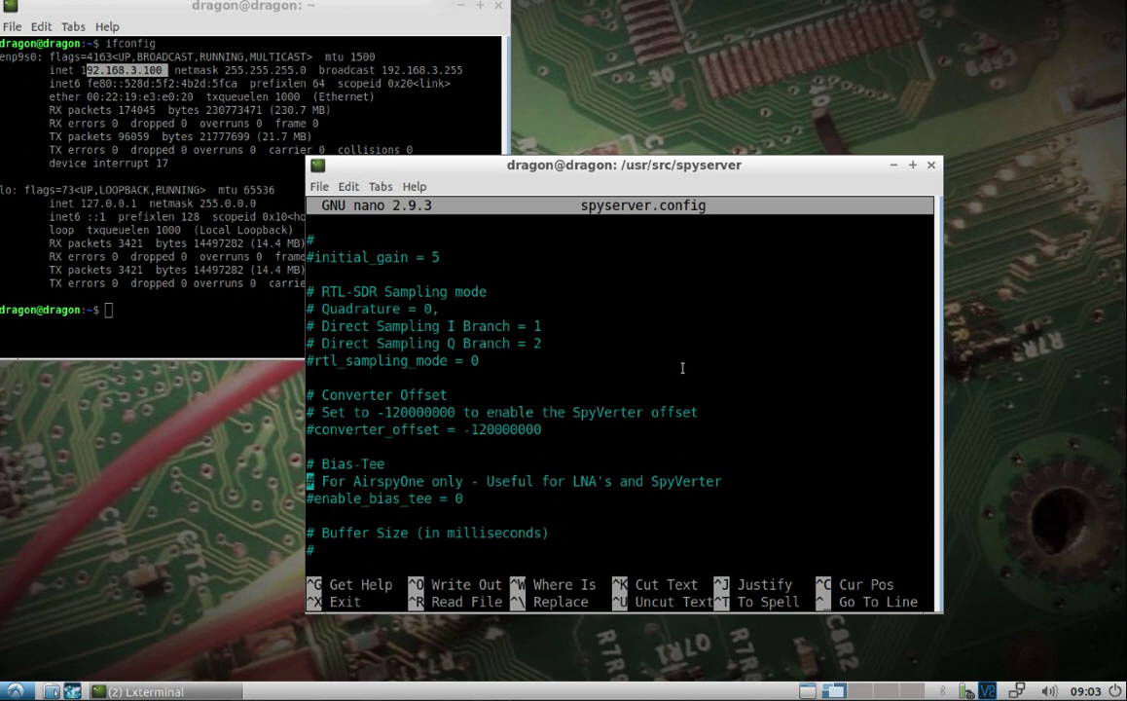
key(ctrl+o)
key(Return)
Step: Exit nano and launch the SPY Server with ./spyserver
key(ctrl+x)
text(./spyserver)
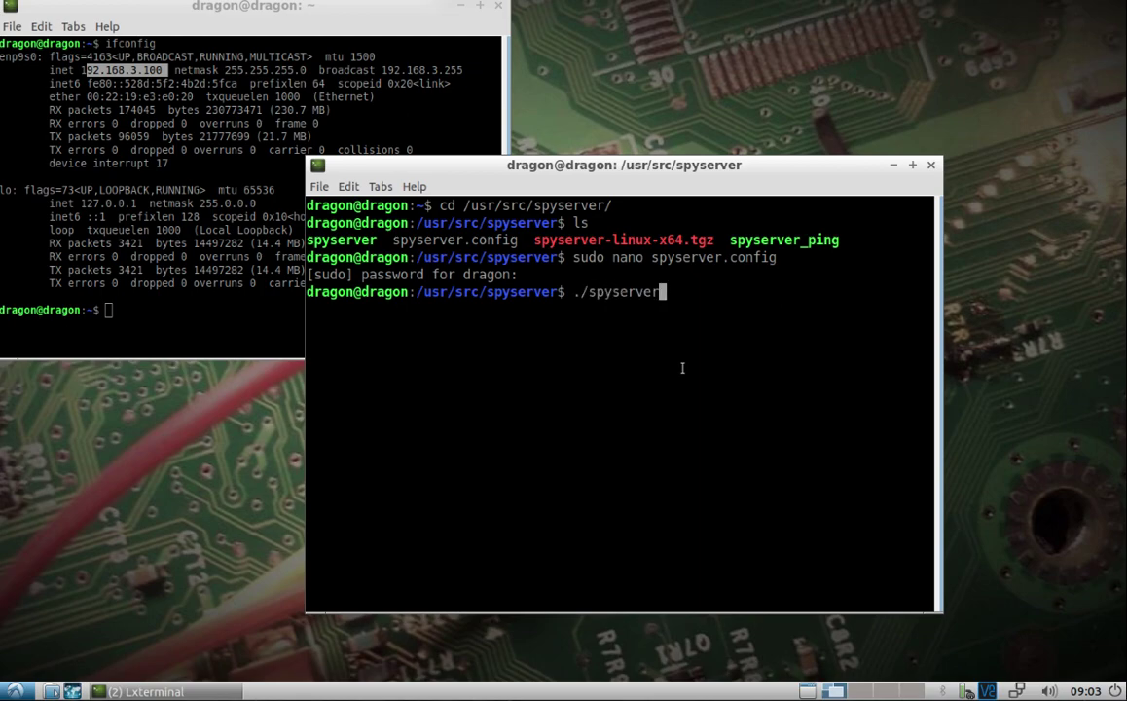
key(Return)
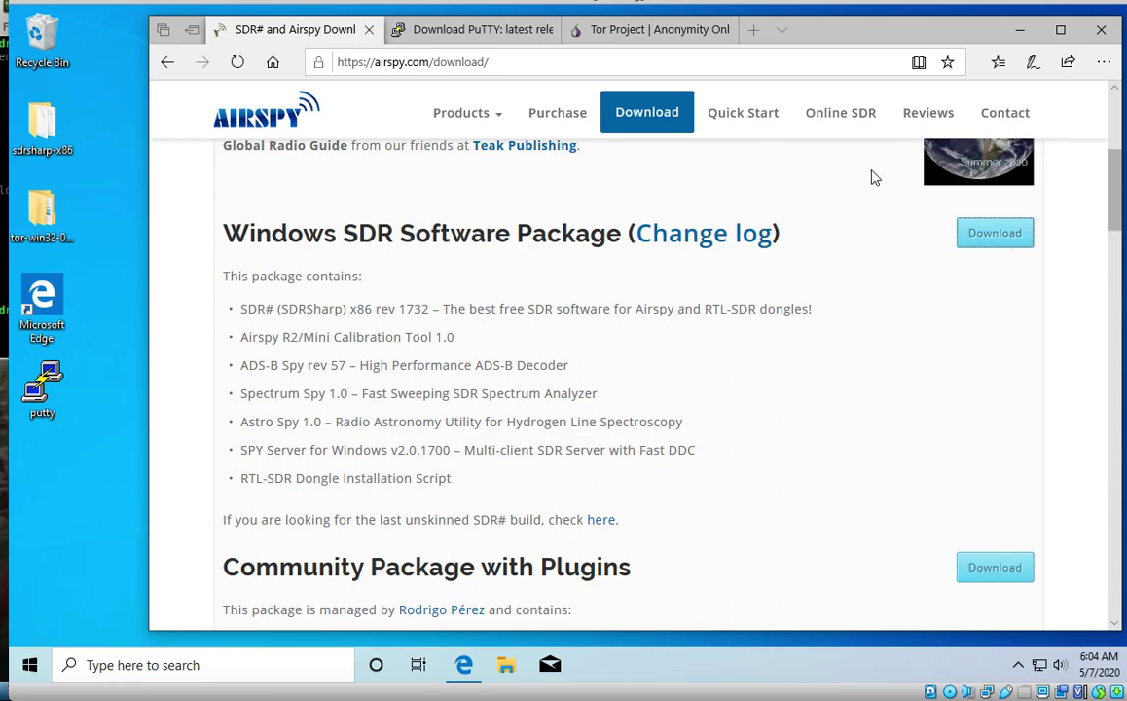
Step: Save the Windows SDR Software Package as sdrsharp-x86.zip into the Desktop's sdrsharp-x86 folder
click(962, 241)
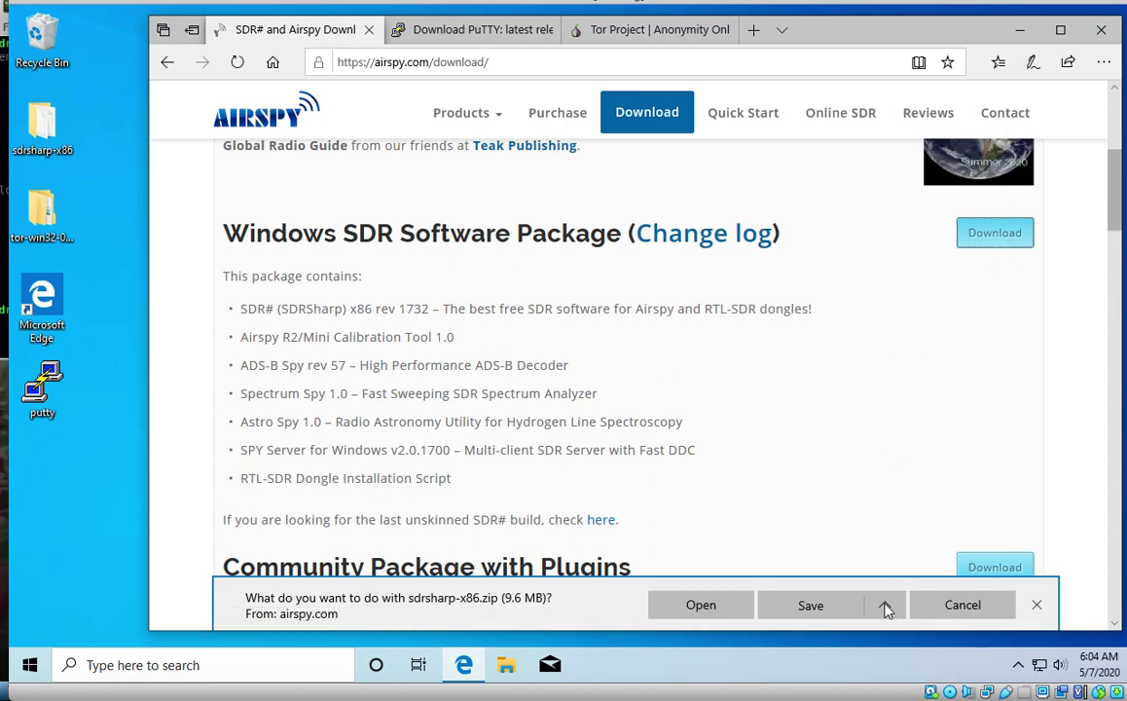
click(885, 604)
click(839, 584)
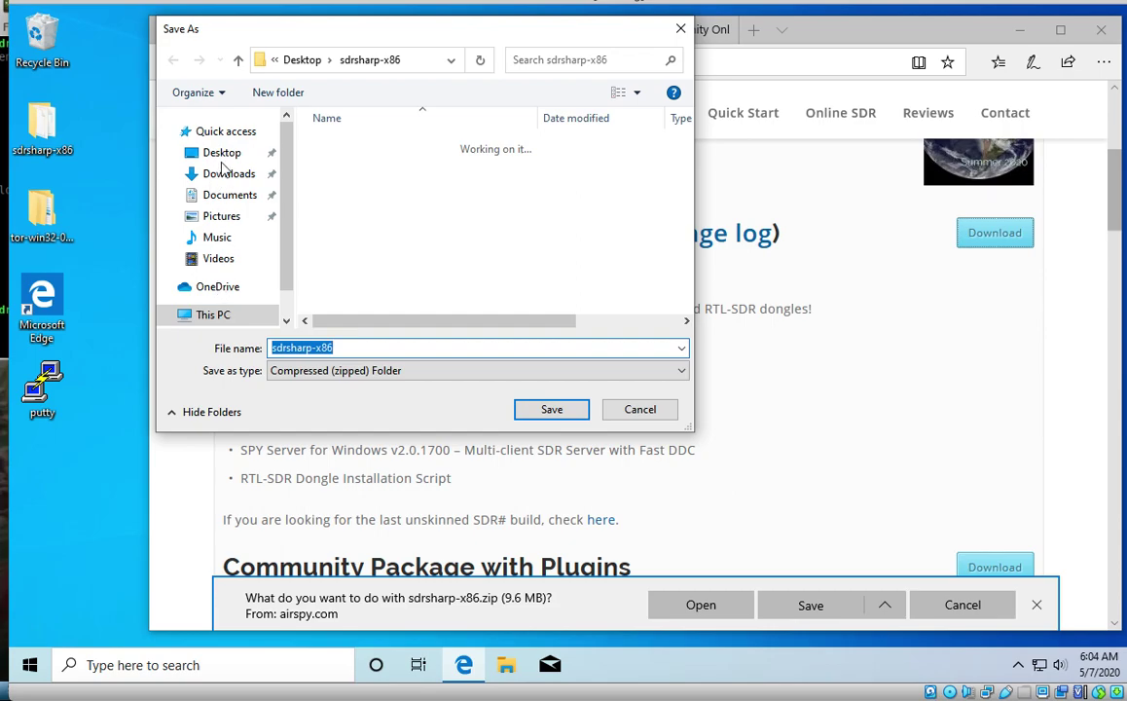
click(202, 149)
click(553, 413)
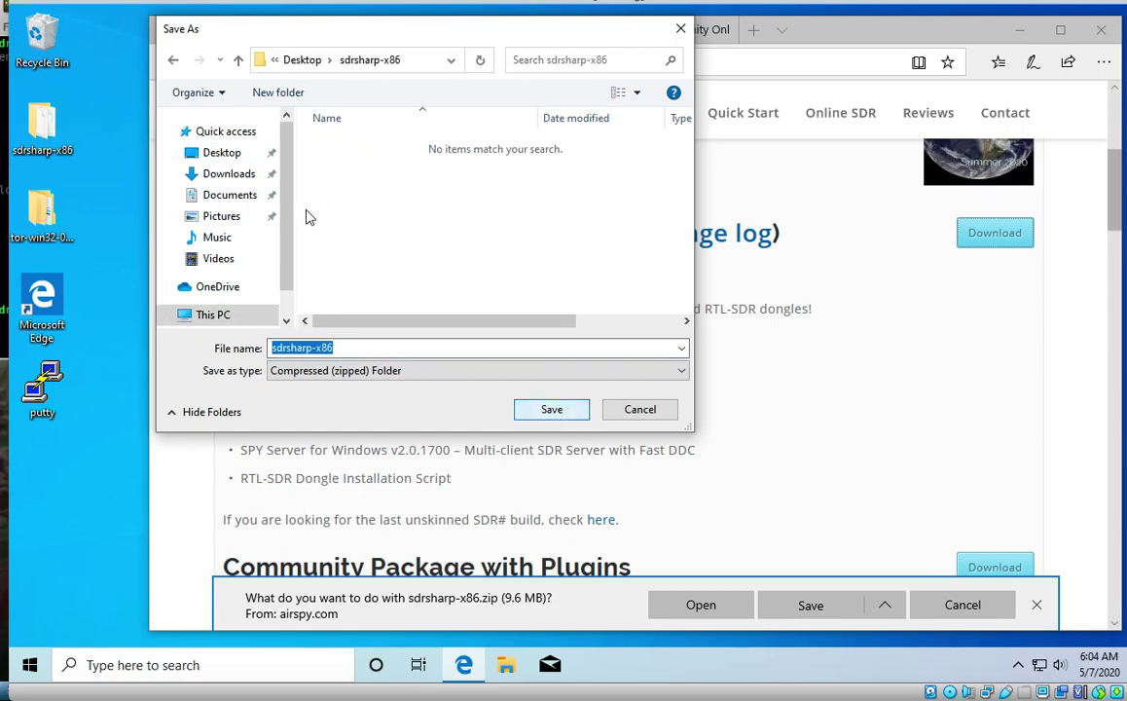
click(221, 158)
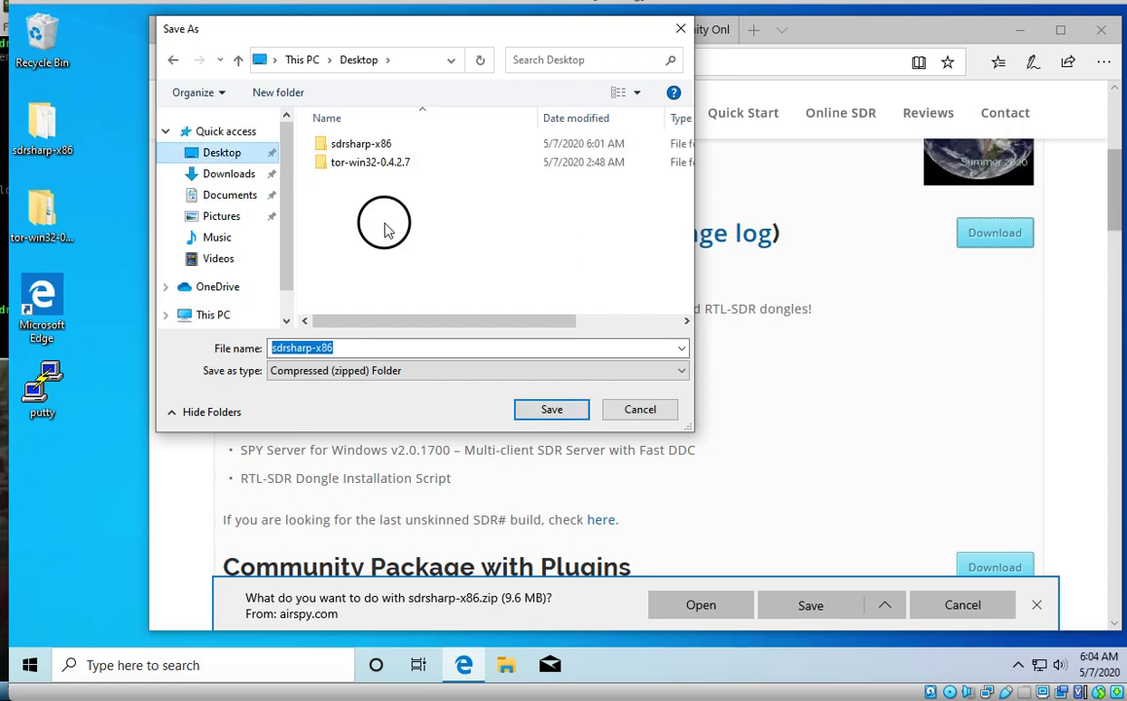
click(551, 409)
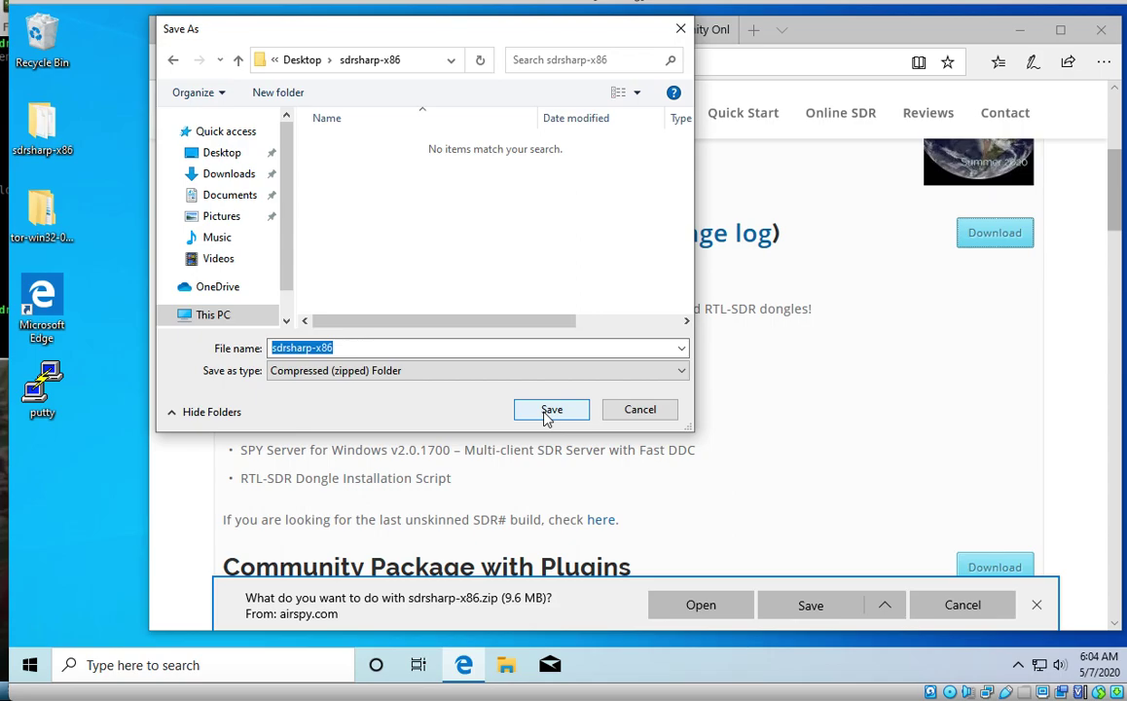
click(551, 410)
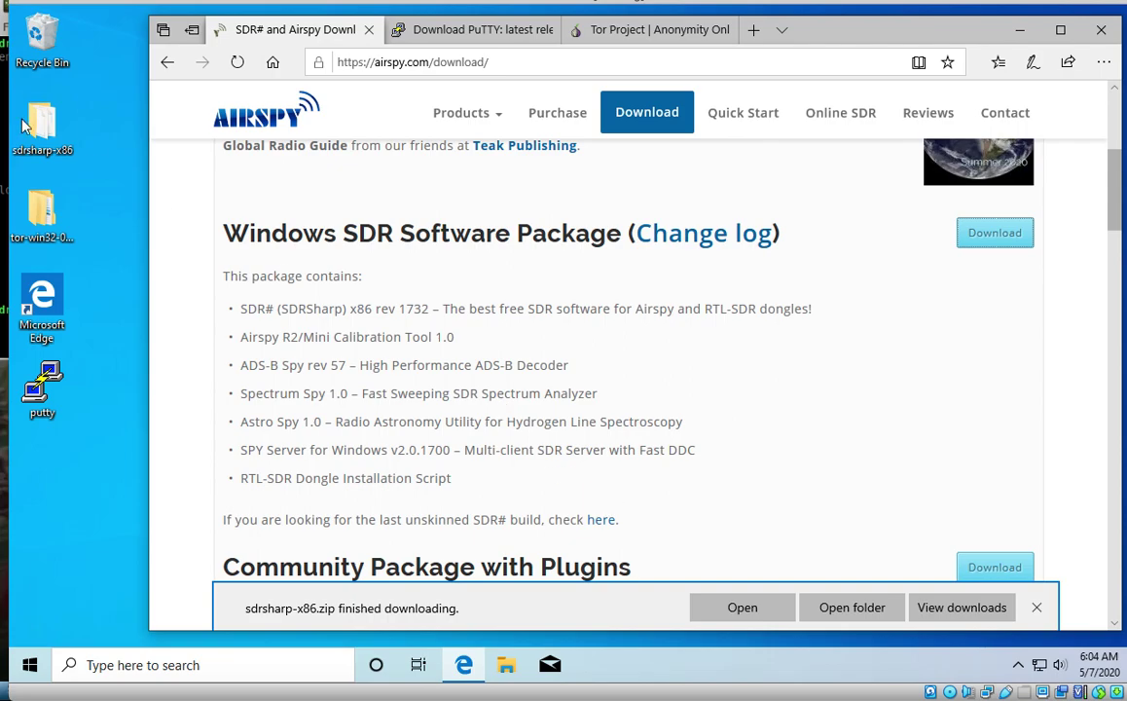
Step: Open the sdrsharp-x86 folder and move the zip file out onto the desktop
click(115, 171)
key(Return)
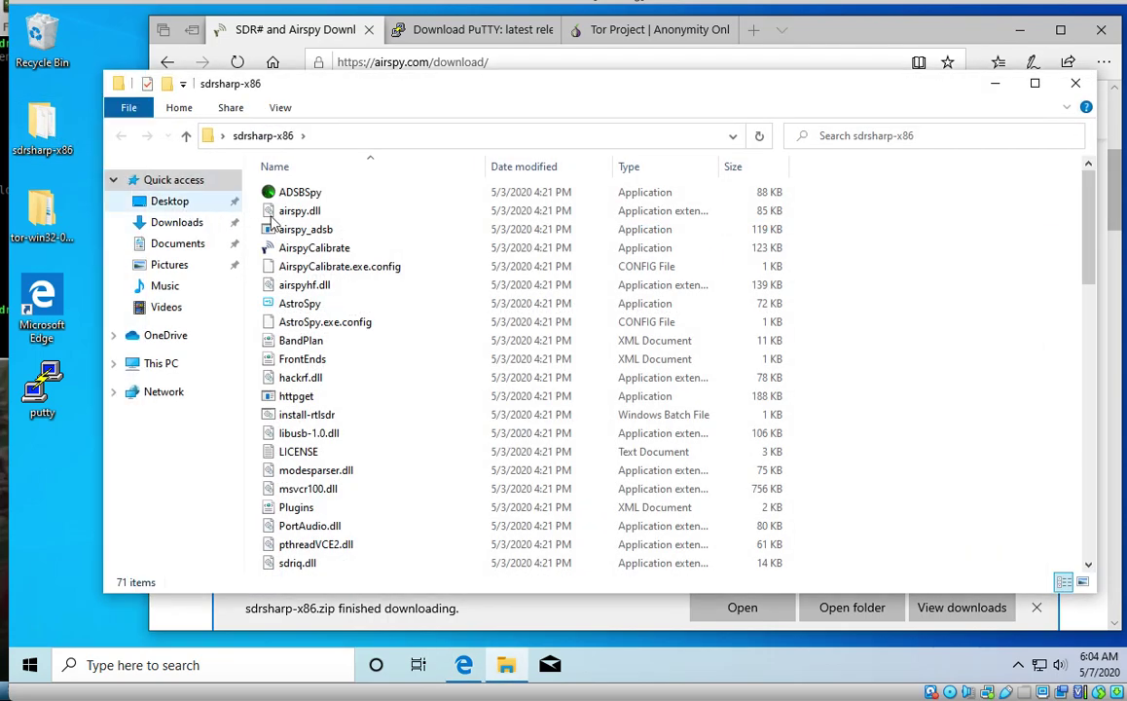
scroll(345, 297, down, 10)
scroll(341, 297, down, 5)
scroll(331, 292, up, 6)
drag(322, 416, 79, 479)
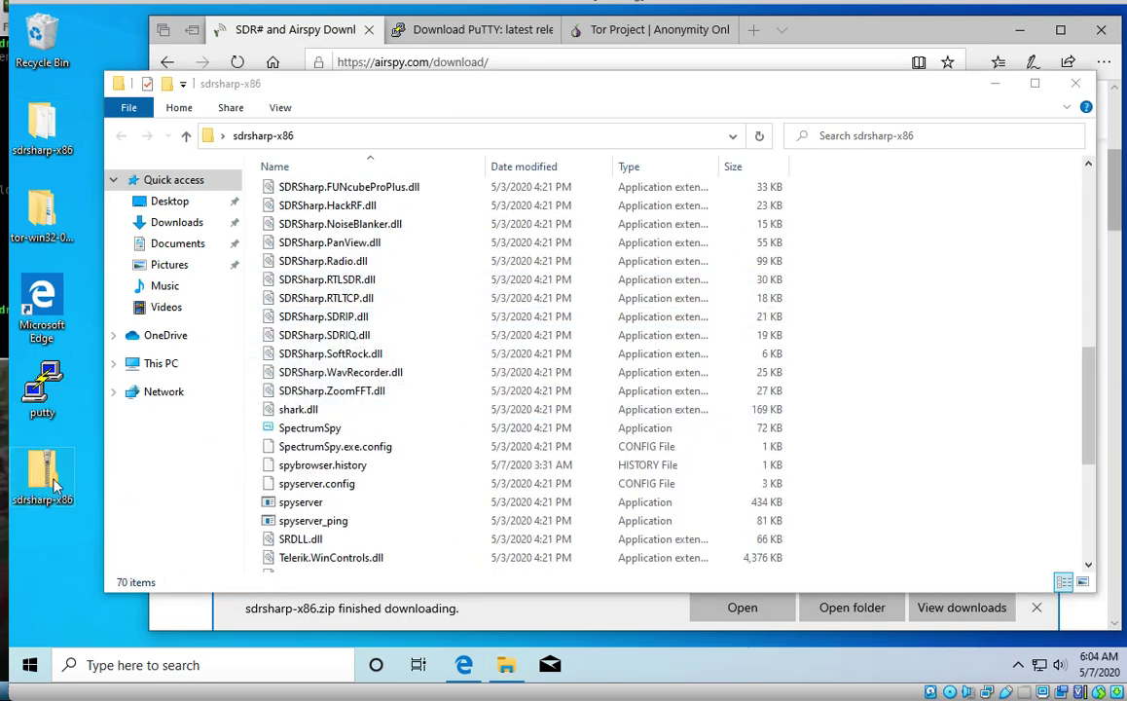
right_click(55, 469)
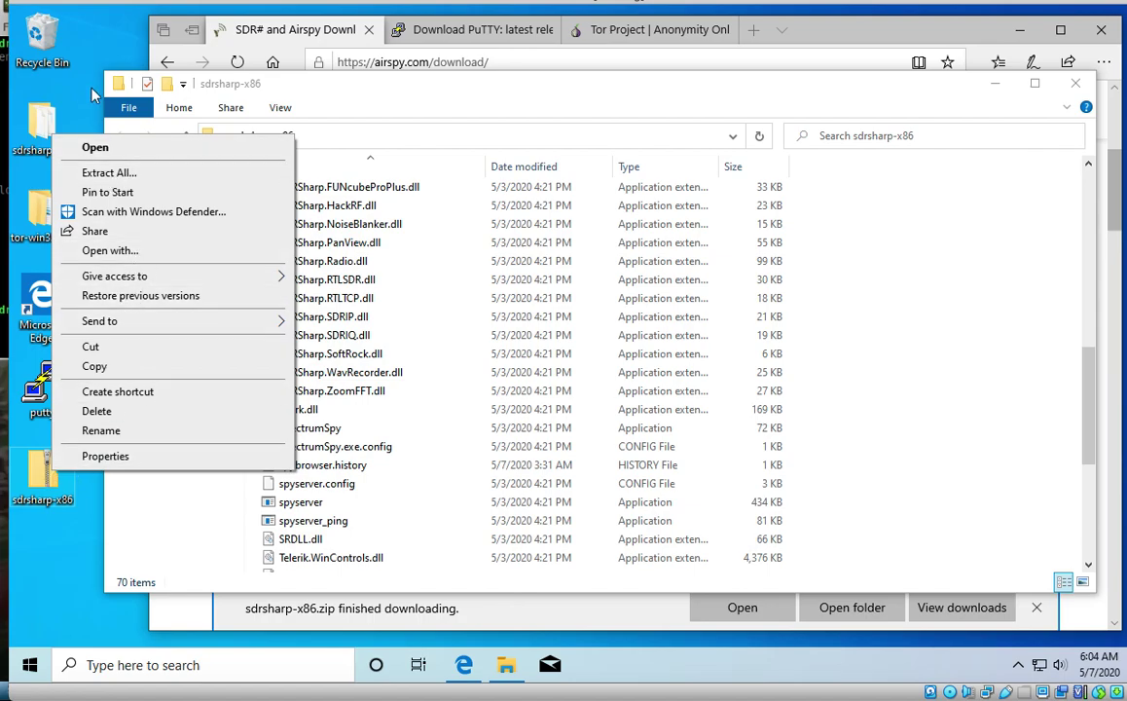
click(34, 127)
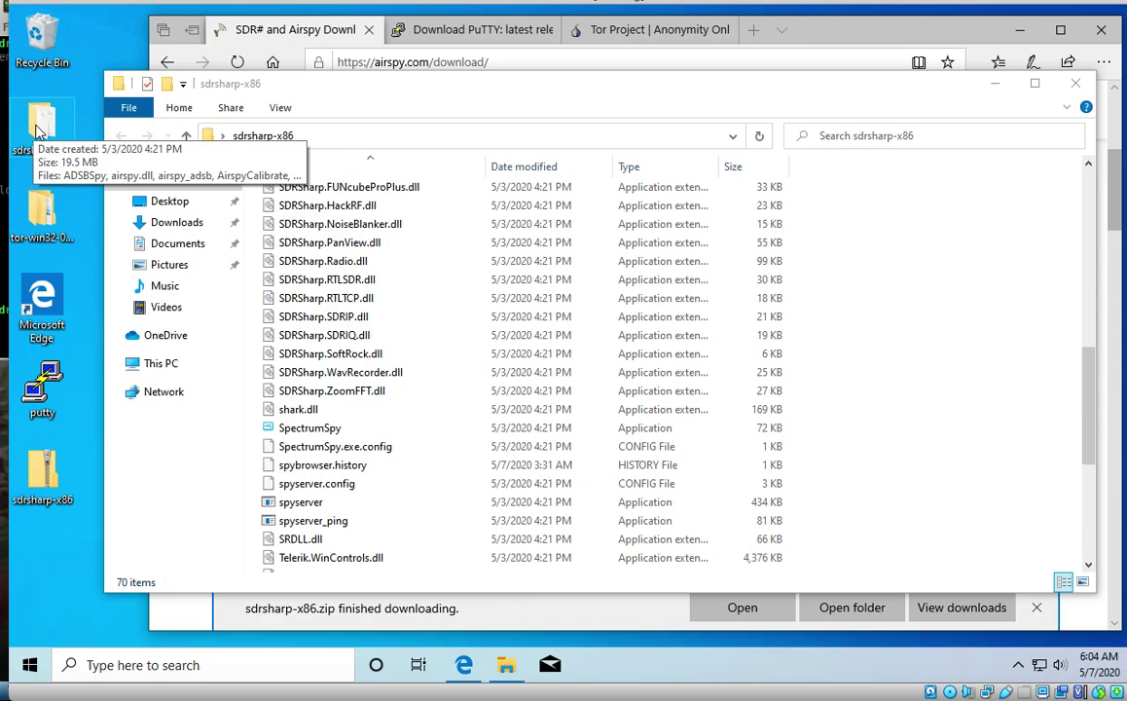
Step: Start SDRSharp from the extracted sdrsharp-x86 folder
click(146, 183)
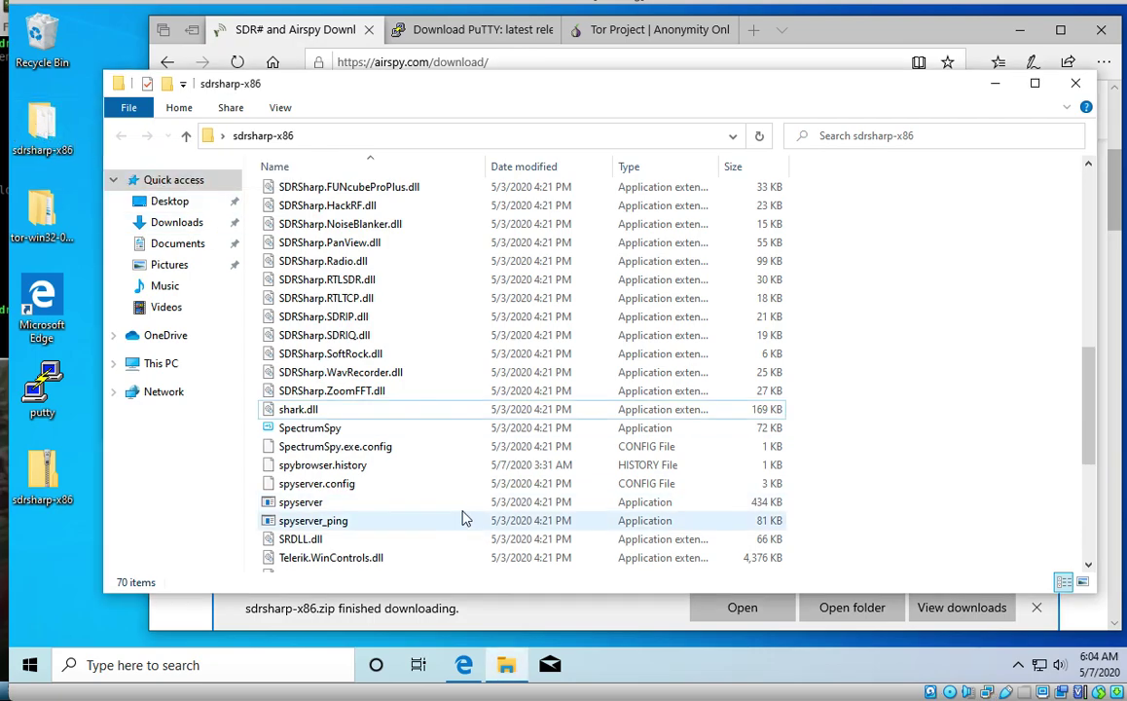
drag(1090, 423, 1067, 300)
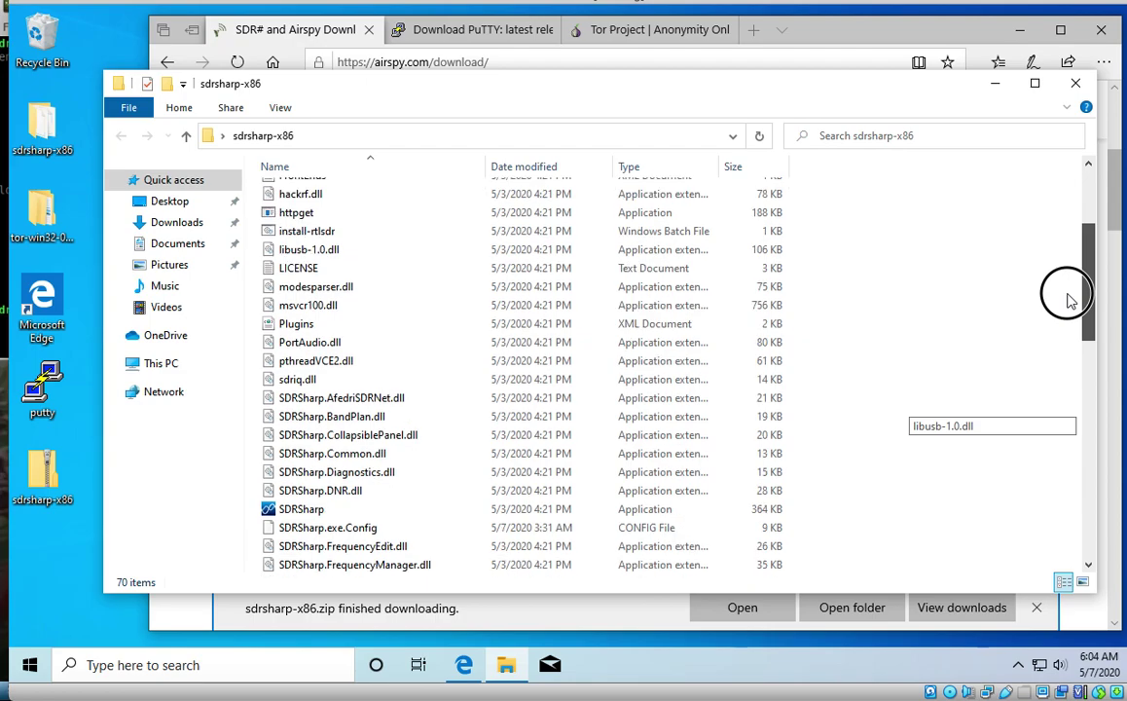
double_click(292, 511)
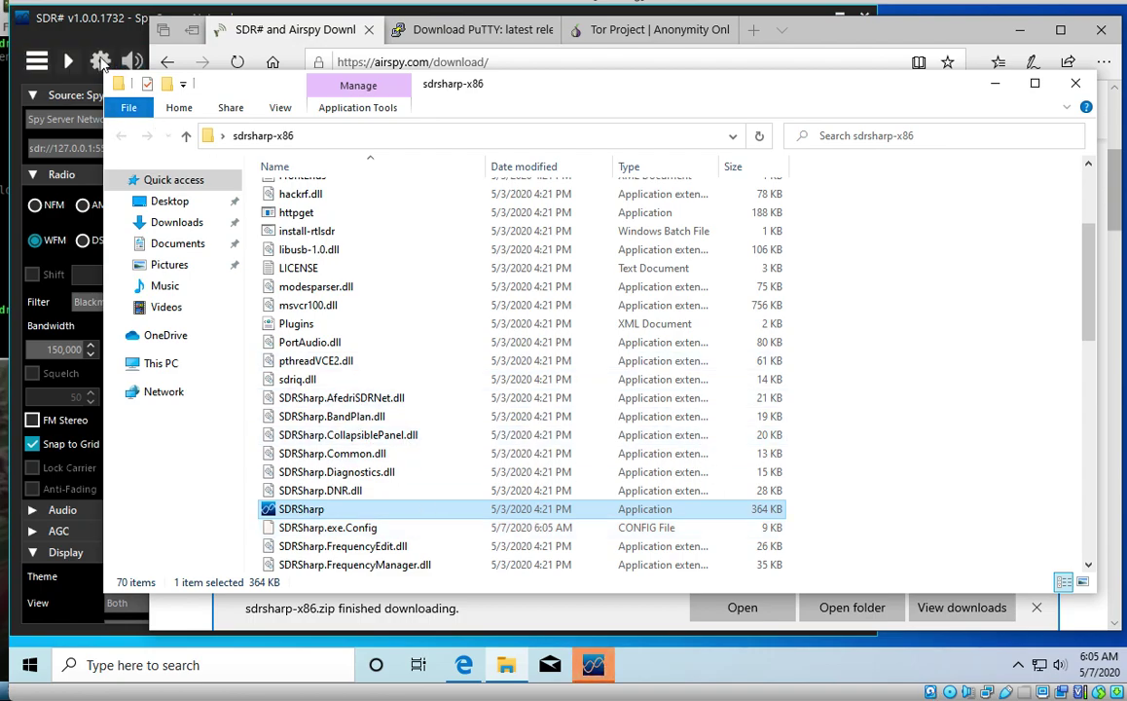
Step: Keep Spy Server Network as source and connect to sdr://192.168.3.100:5555
click(114, 24)
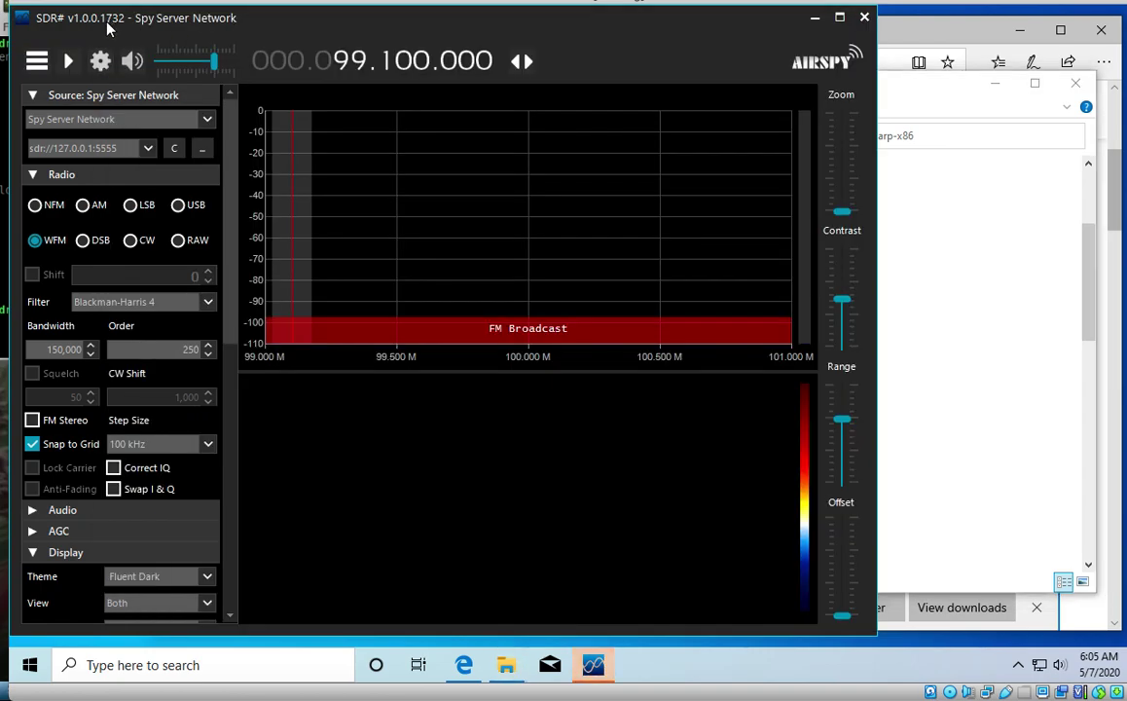
click(205, 122)
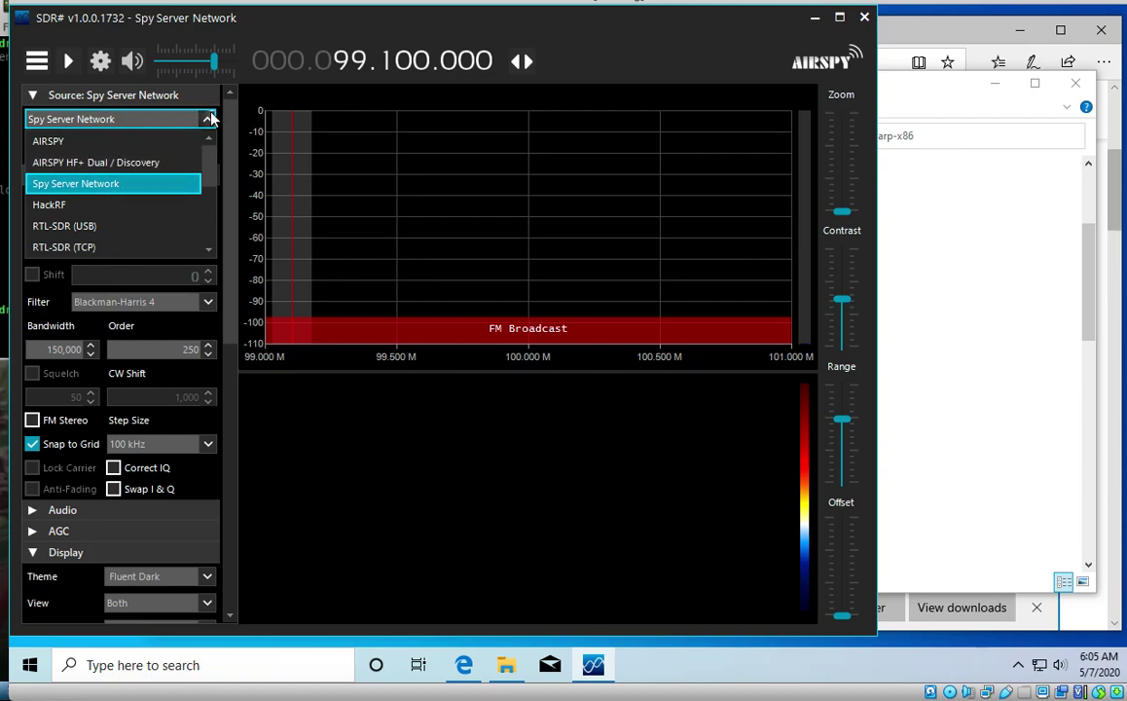
click(208, 118)
click(81, 146)
click(87, 146)
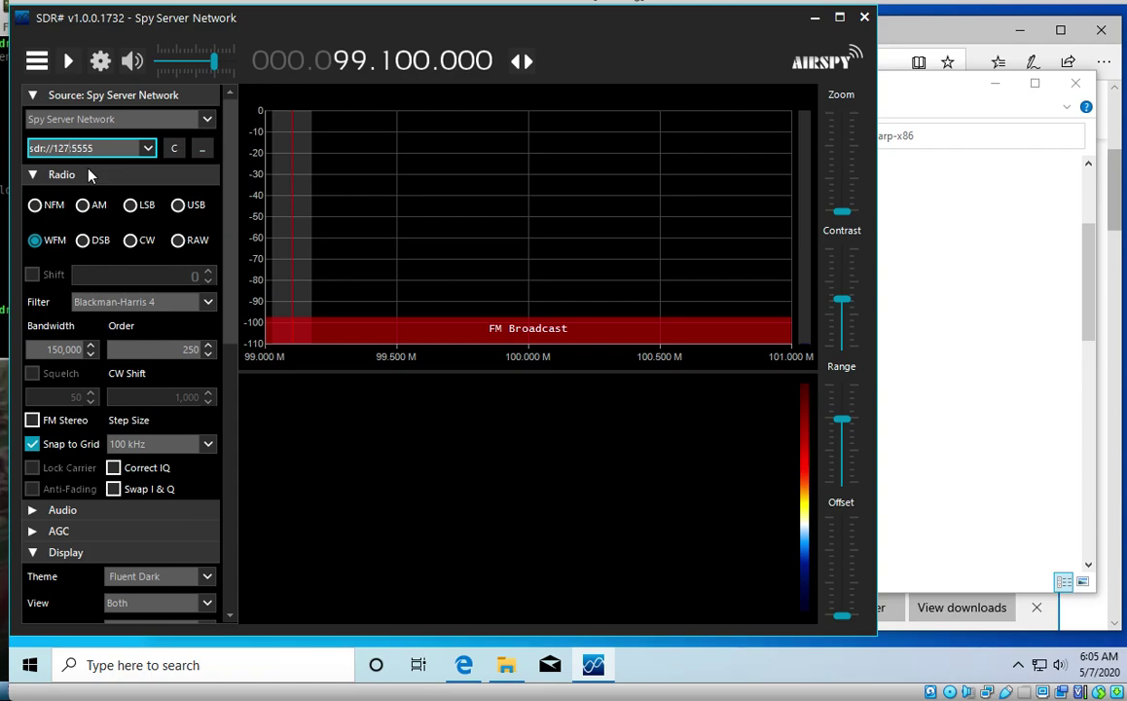
text(92.168.3.100)
click(169, 153)
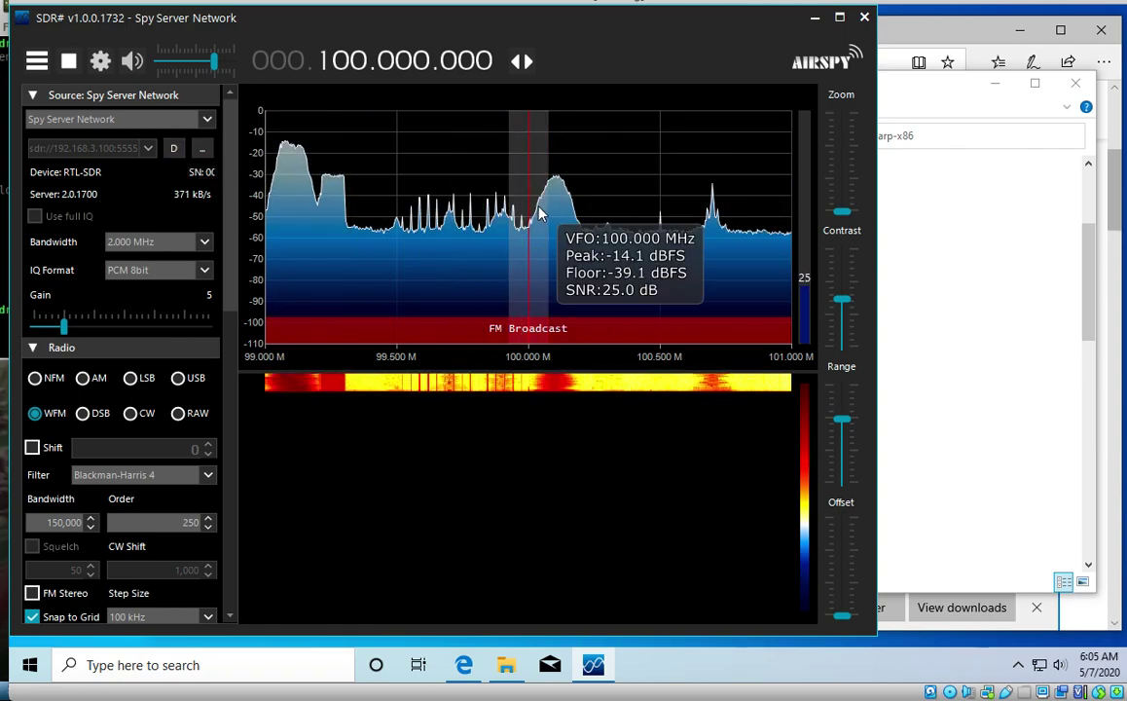
Step: Tune across the FM band to the 100.7 MHz station, then stop streaming and minimize SDR#
drag(528, 214, 295, 200)
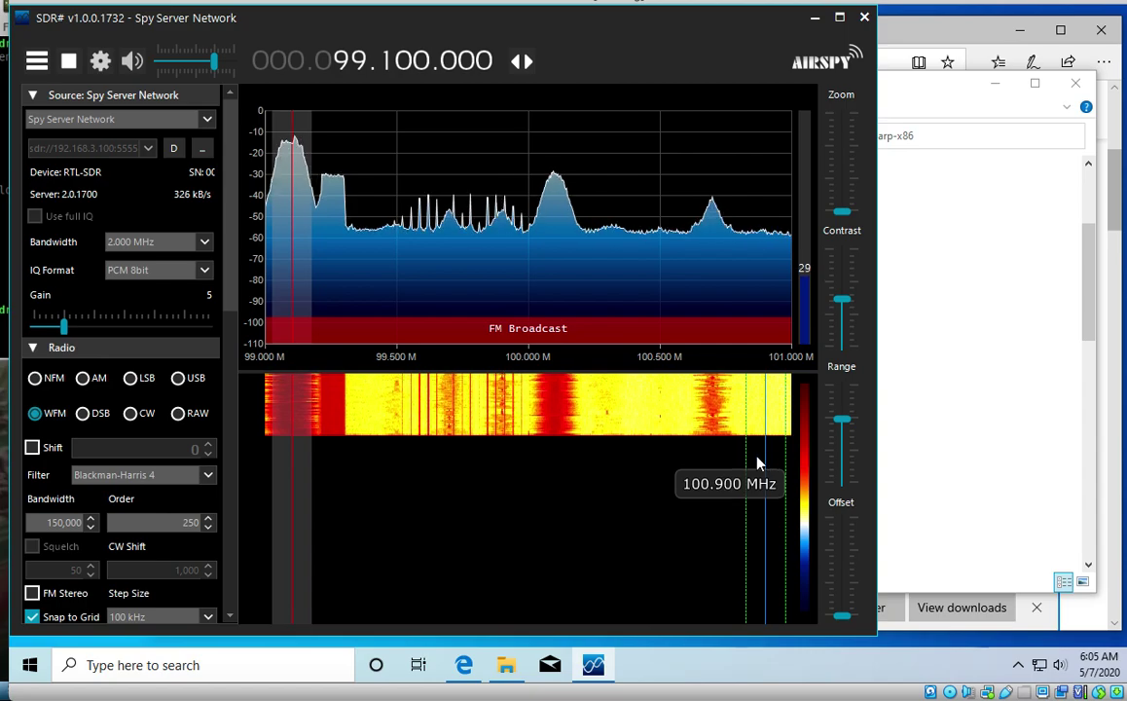
click(551, 195)
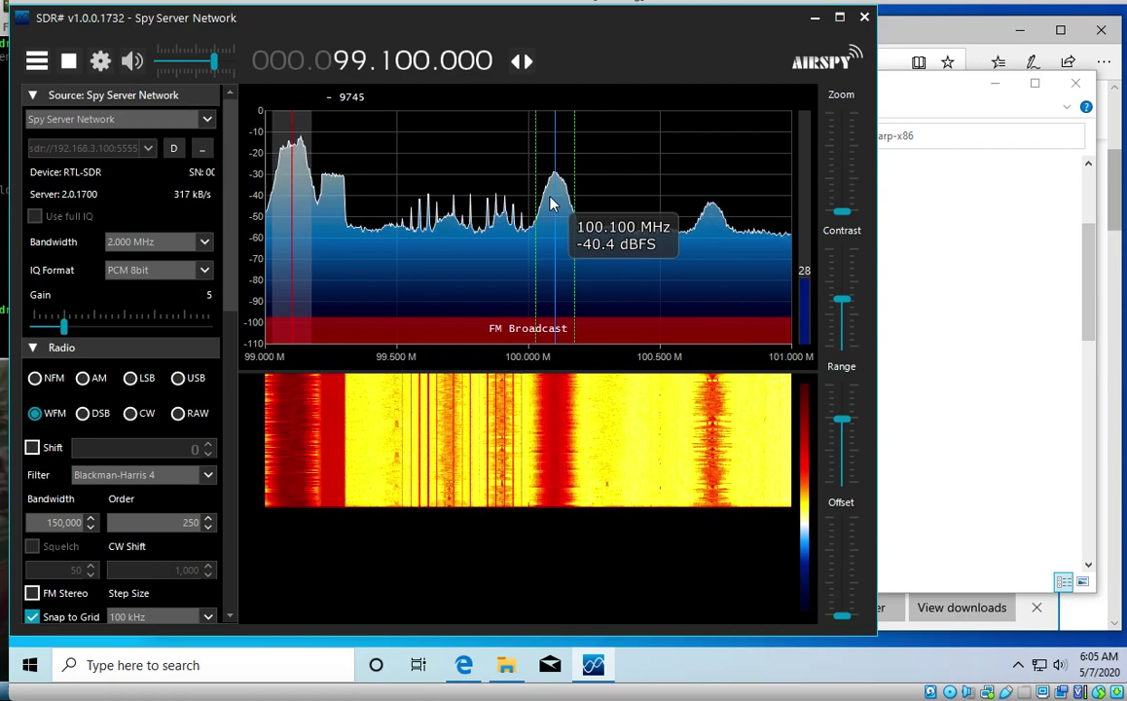
click(555, 193)
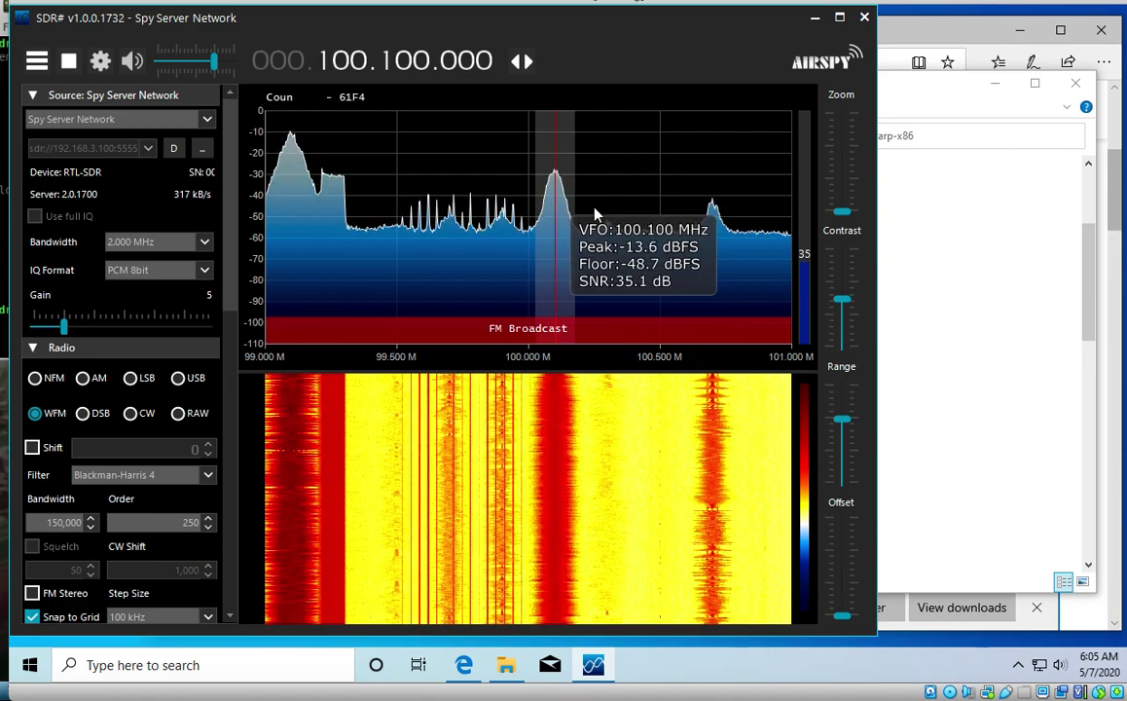
click(711, 215)
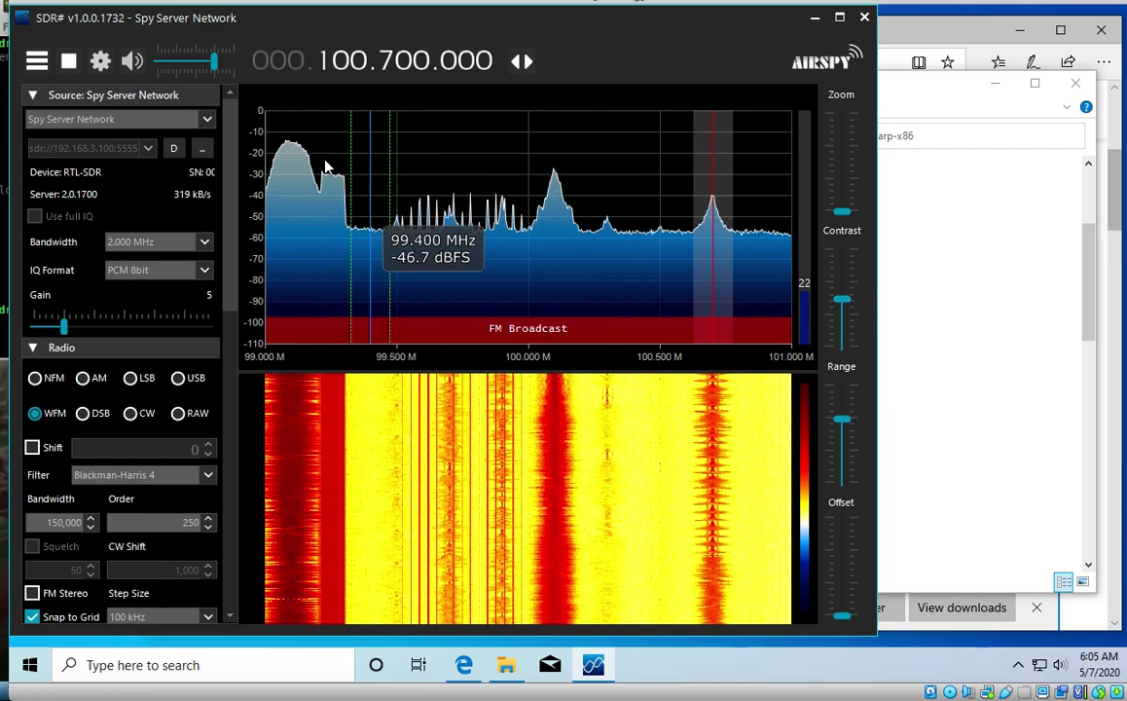
click(70, 63)
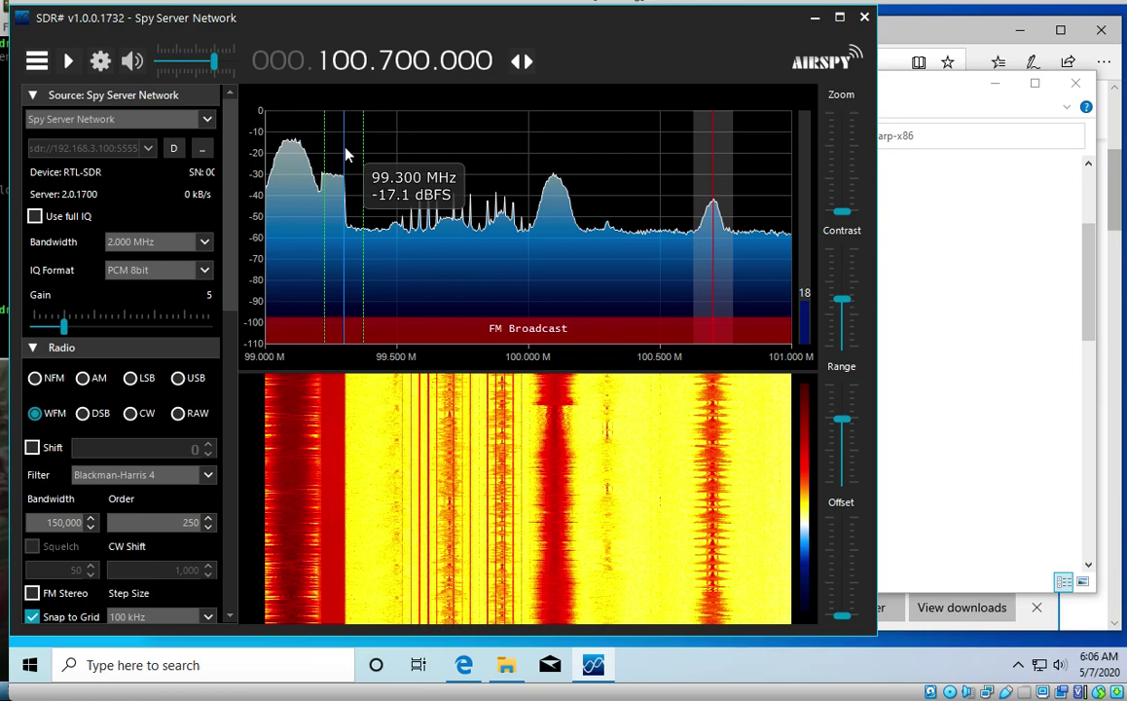
click(815, 21)
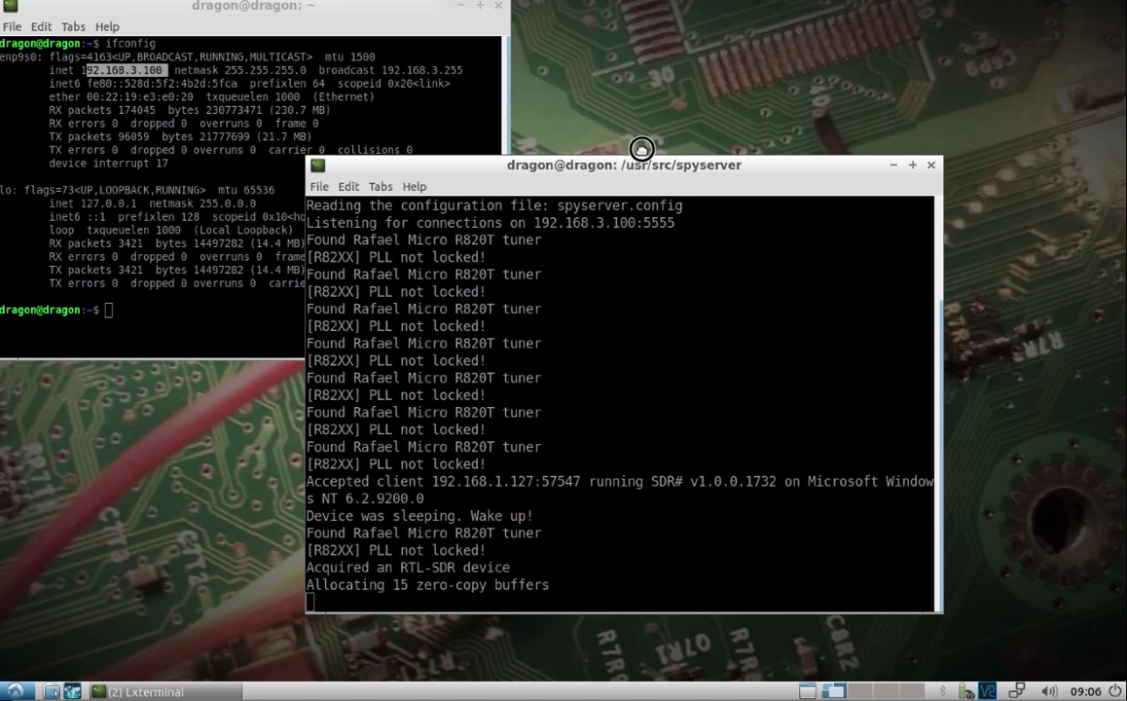
Step: Rearrange the terminal windows so the ifconfig terminal is in clear view
drag(641, 147, 726, 113)
click(317, 7)
drag(317, 7, 427, 77)
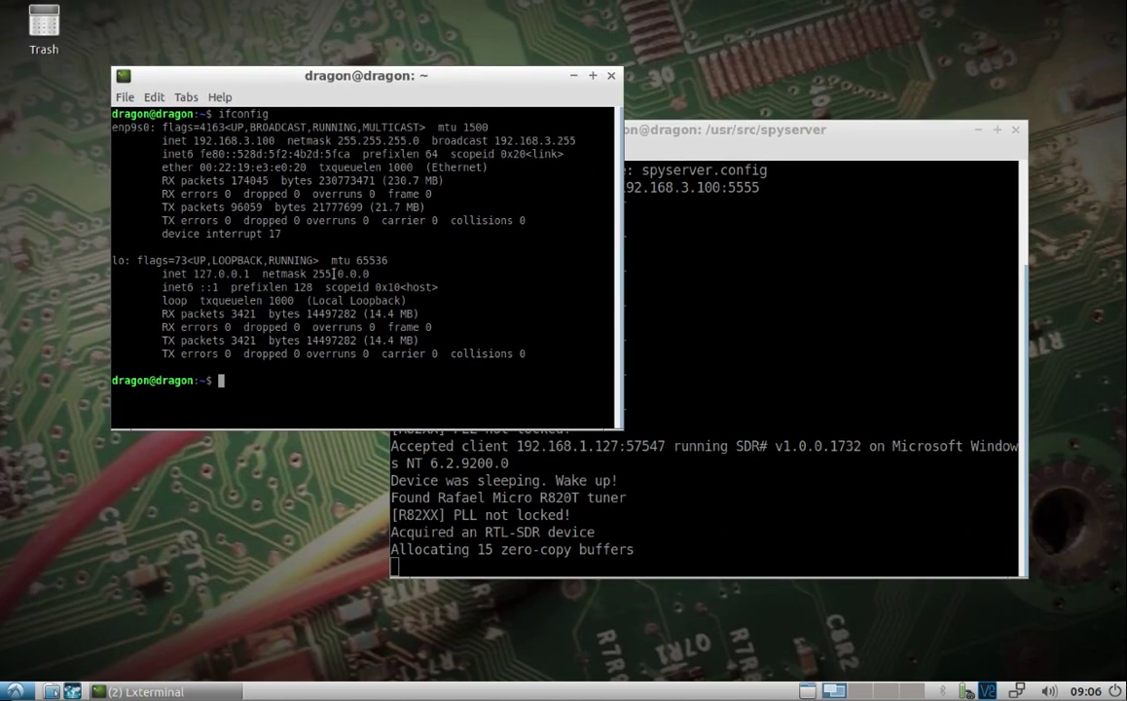
Step: Run sudo apt install tor ssh, then list the Tor config files in /etc/tor
text(sudo apt install )
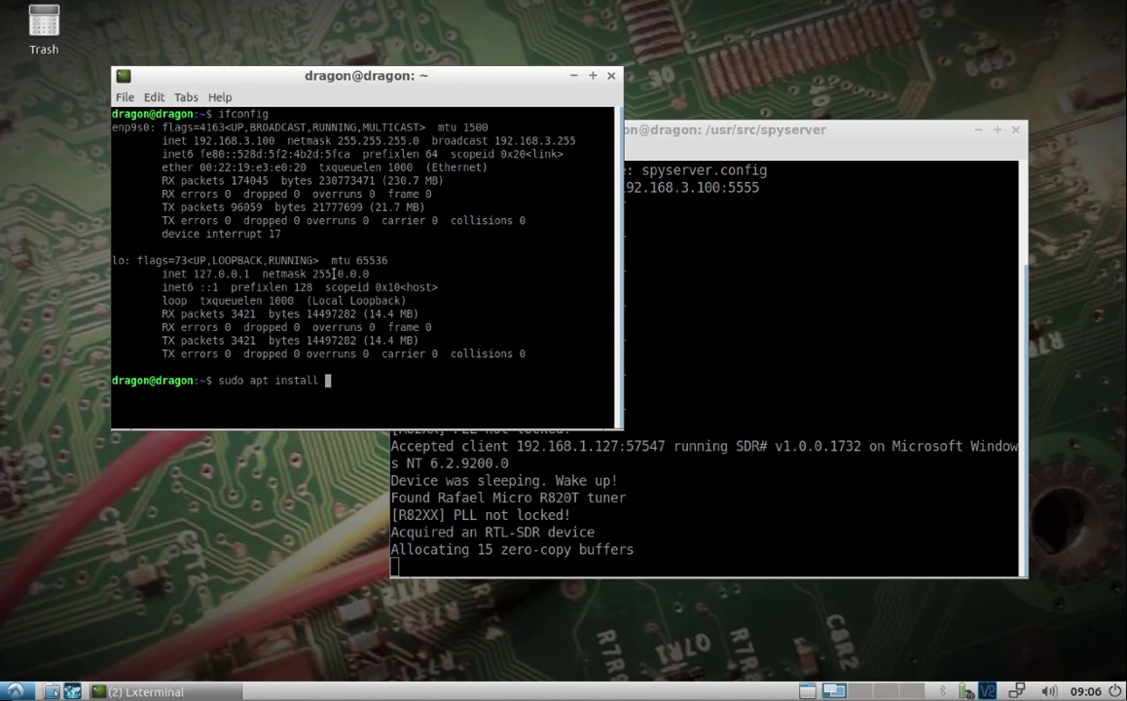
text(tor ssh)
key(Return)
key(Return)
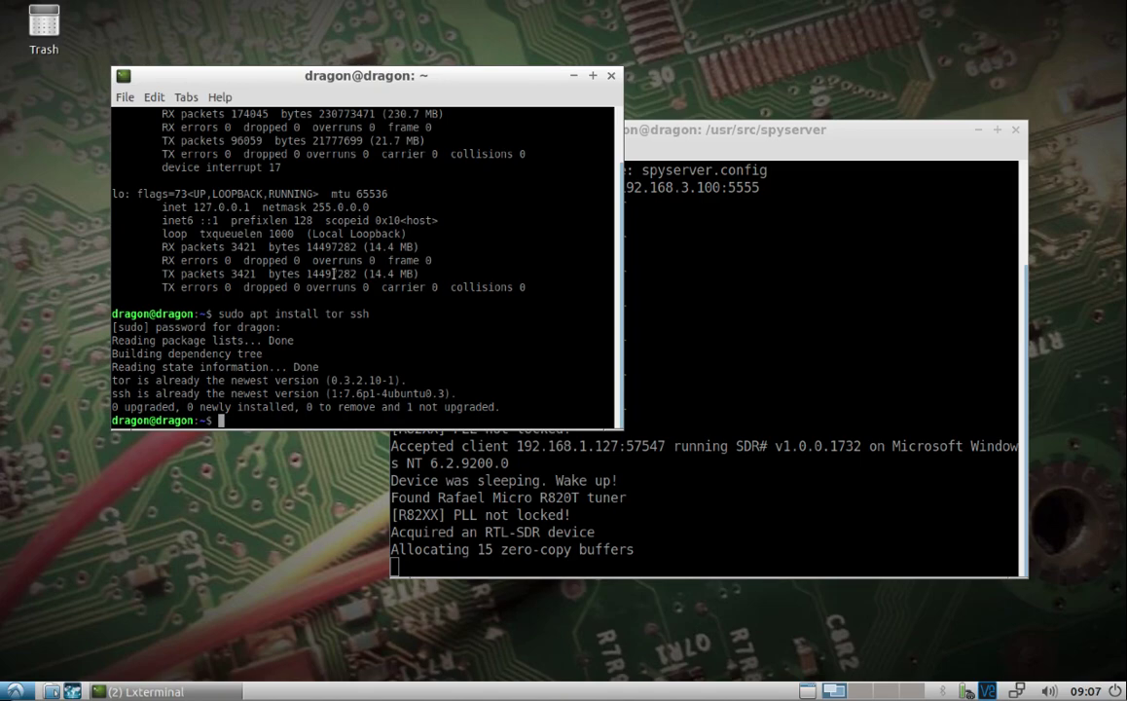
text(suo)
text(o nano )
text(/etc/tor/)
text(tor)
key(Tab)
key(Tab)
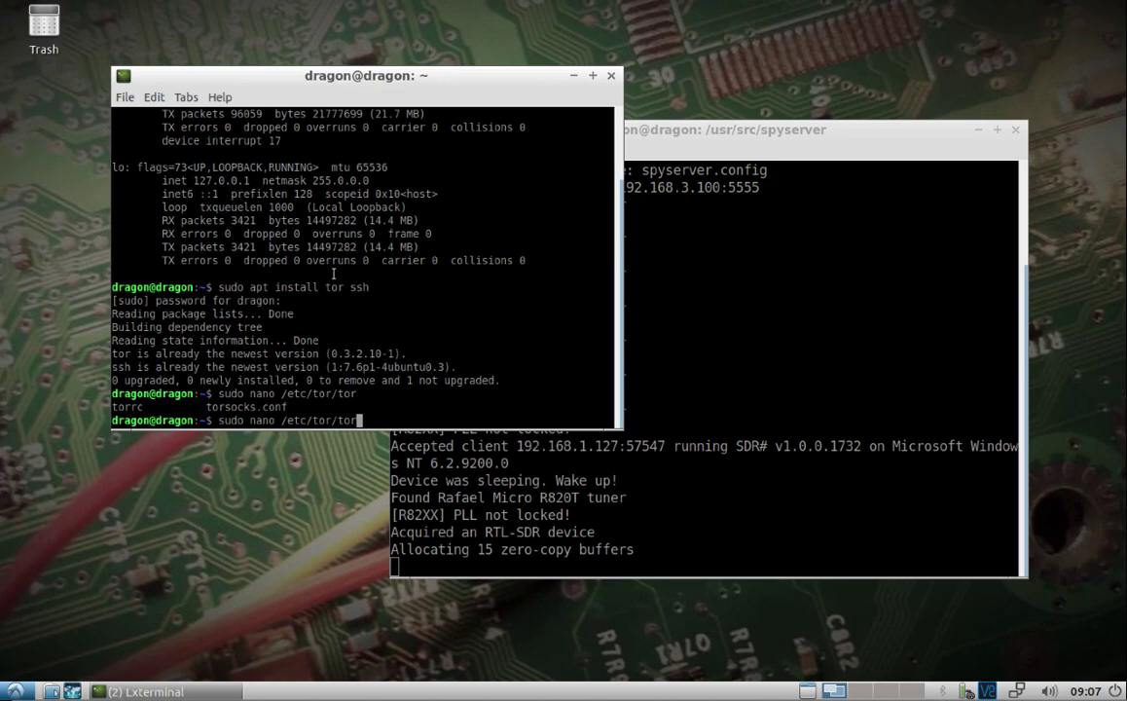
Step: Open /etc/tor/torsocks.conf, confirm AllowInbound 1 and AllowOutboundLocalhost 1, and exit unchanged
text(s)
key(Tab)
key(Return)
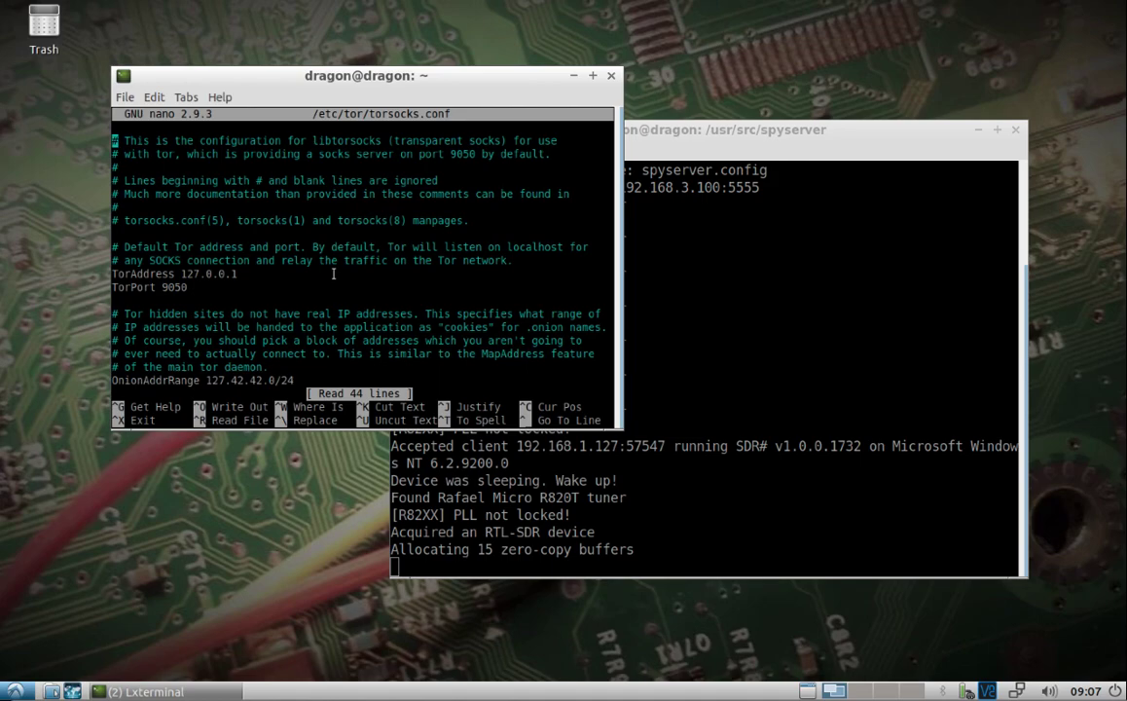
key(Down)
key(Down)
key(Down)
key(Down)
key(Down)
key(Down)
key(Down)
key(Down)
key(Down)
key(Down)
key(Down)
key(Down)
key(Down)
key(Down)
key(Down)
key(Down)
key(Down)
key(Down)
key(Down)
key(Down)
key(Down)
key(Down)
key(Down)
key(Down)
key(Down)
key(Down)
key(Down)
key(Down)
key(Down)
key(Down)
key(Down)
key(Down)
key(Down)
key(Down)
key(Down)
key(Down)
key(Down)
key(Down)
key(Up)
key(Up)
key(Up)
key(Up)
key(Up)
key(Up)
key(Up)
key(Up)
key(Up)
key(Up)
key(Up)
key(Up)
key(Up)
key(Up)
key(Up)
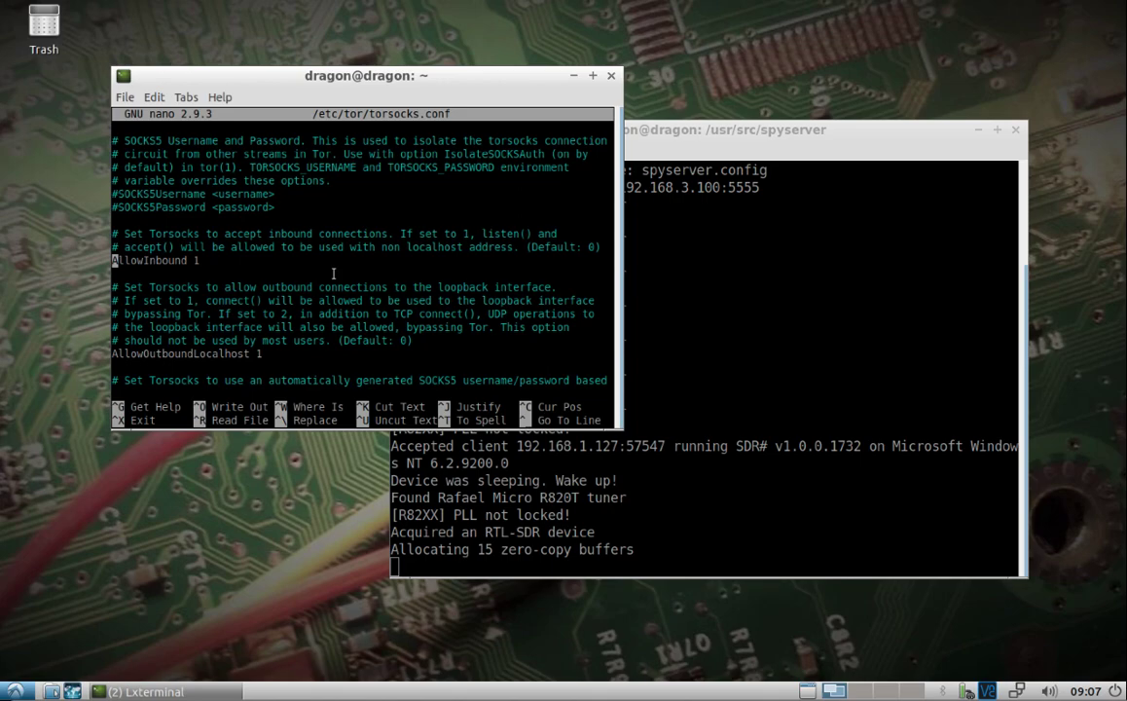
key(ctrl+x)
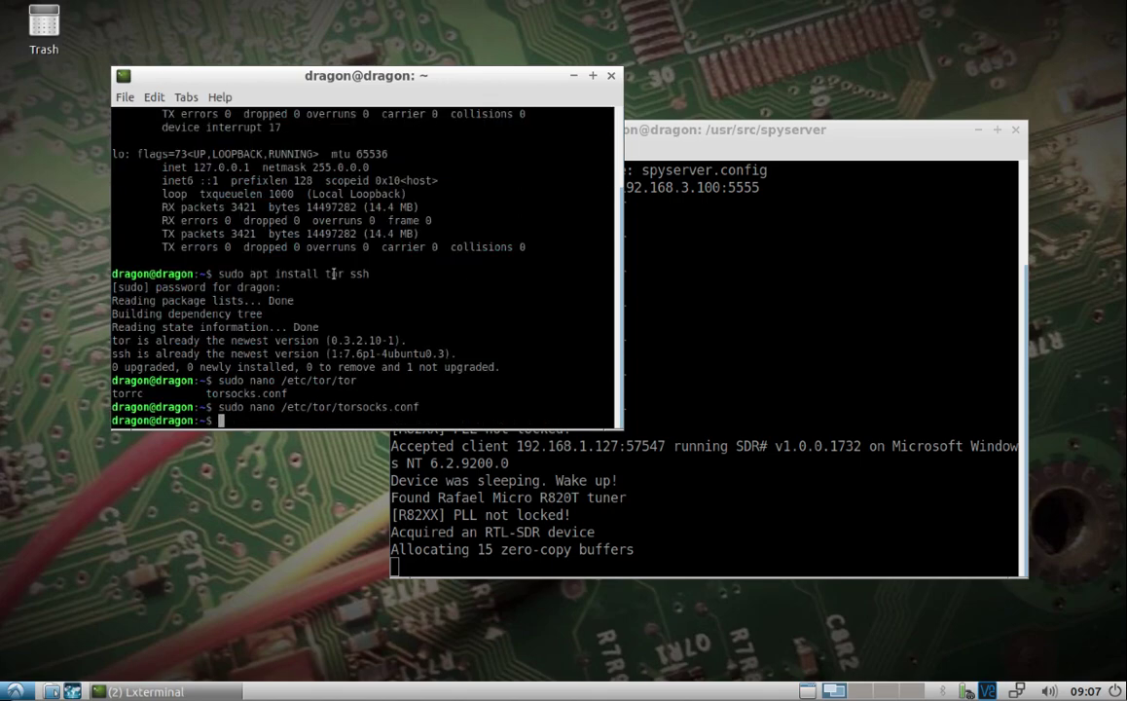
Step: Edit the recalled nano command to open /etc/tor/torrc as root
key(Up)
key(BackSpace)
key(BackSpace)
key(BackSpace)
key(BackSpace)
key(BackSpace)
key(BackSpace)
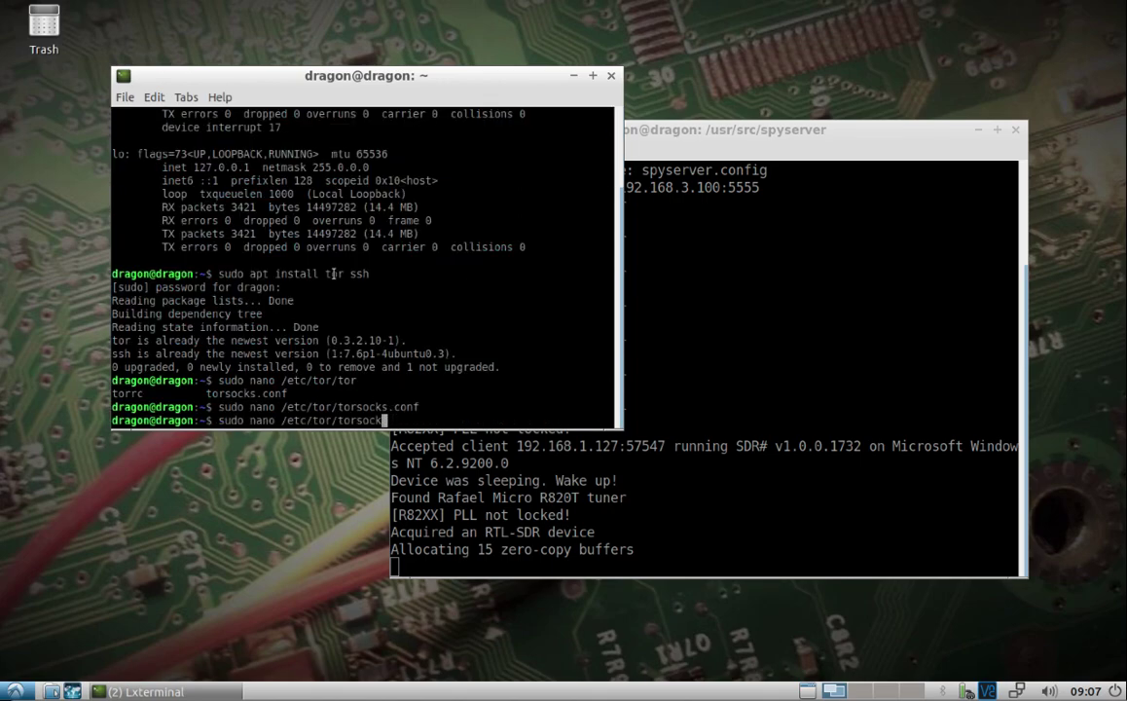
key(BackSpace)
key(BackSpace)
key(BackSpace)
key(BackSpace)
key(Tab)
key(Tab)
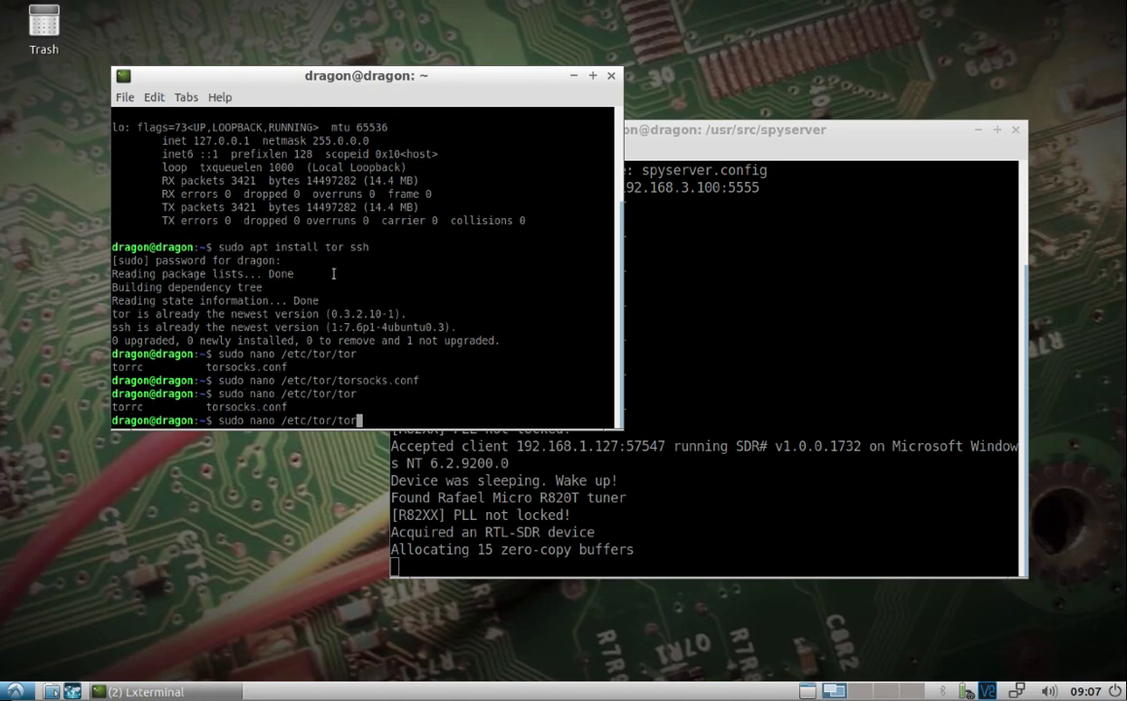
text(r)
key(Tab)
key(Return)
Step: Go to HiddenServicePort 22 127.0.0.1:22, save torrc and exit nano
key(Down)
key(Down)
key(Down)
key(Down)
key(Down)
key(Down)
key(Down)
key(Down)
key(Down)
key(Down)
key(Down)
key(Down)
key(Down)
key(Down)
key(Down)
key(Down)
key(Down)
key(Down)
key(Down)
key(Down)
key(Down)
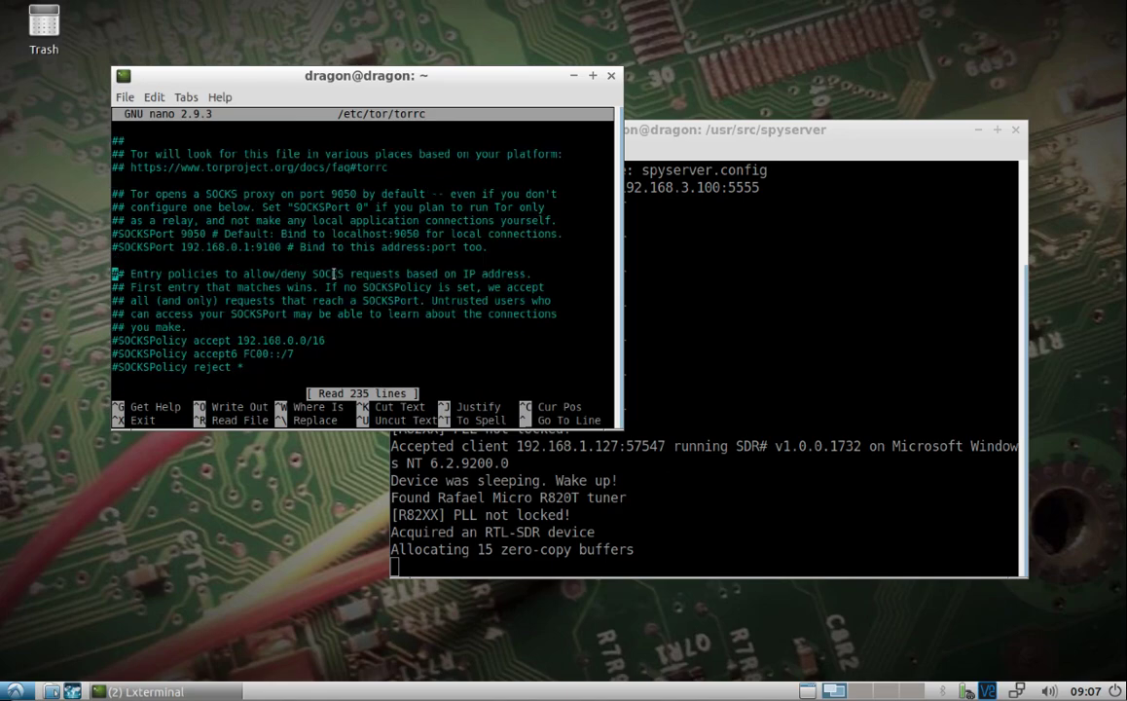
key(Down)
key(Down)
key(Down)
key(Down)
key(Down)
key(Down)
key(Down)
key(Down)
key(Down)
key(Down)
key(Down)
key(Down)
key(Down)
key(Down)
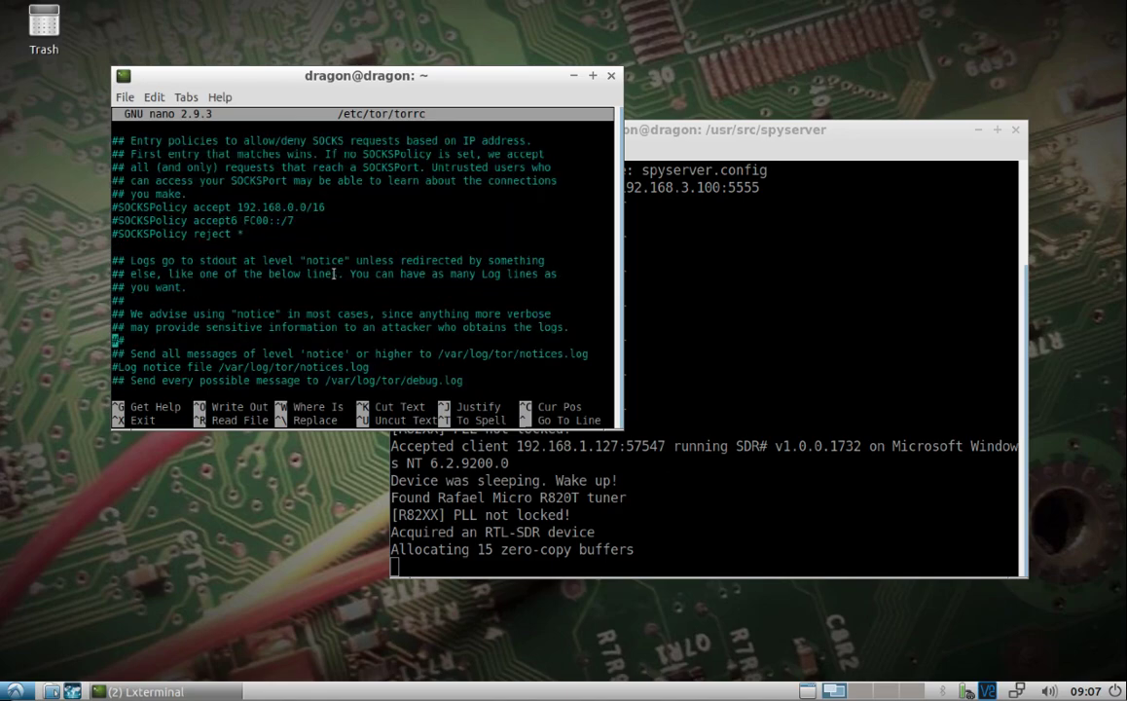
key(Down)
key(Down)
key(Down)
key(Down)
key(Down)
key(Down)
key(Down)
key(Down)
key(Down)
key(Down)
key(Down)
key(Down)
key(Down)
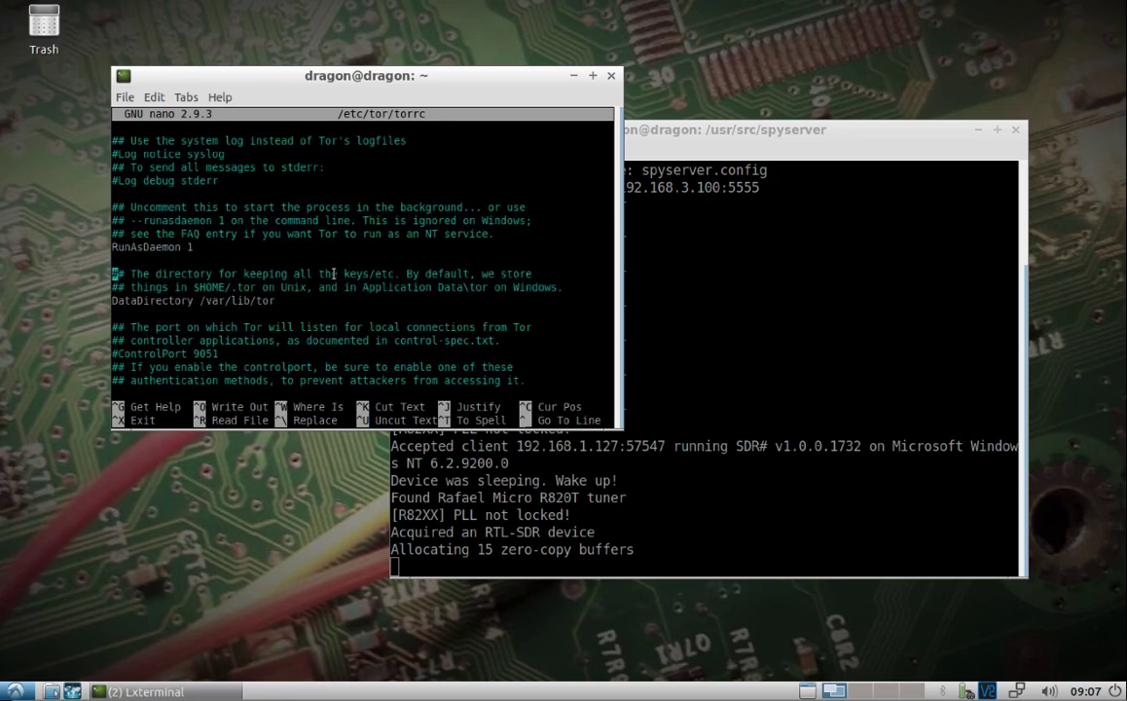
key(Down)
key(Down)
key(Down)
key(Down)
key(Down)
key(Down)
key(Down)
key(Down)
key(Down)
key(Down)
key(Down)
key(Down)
key(Down)
key(Down)
key(Down)
key(Down)
key(Down)
key(Down)
key(Down)
key(Down)
key(Down)
key(Down)
key(Down)
key(Down)
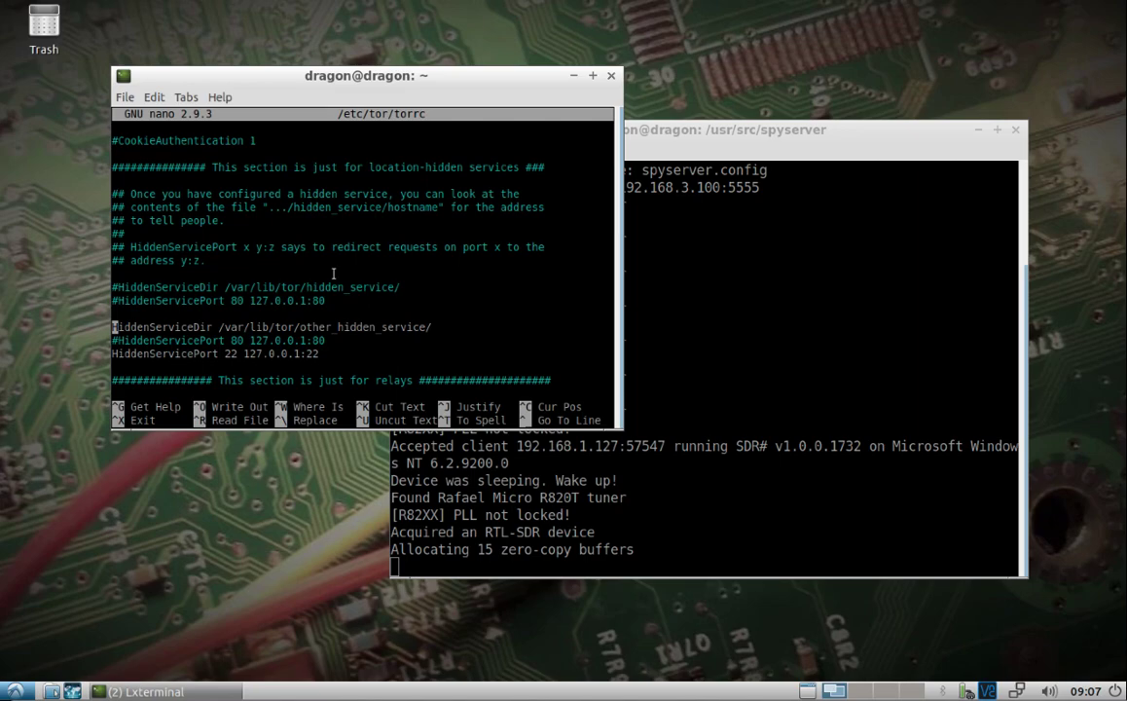
key(Down)
key(Down)
key(ctrl+s)
key(ctrl+x)
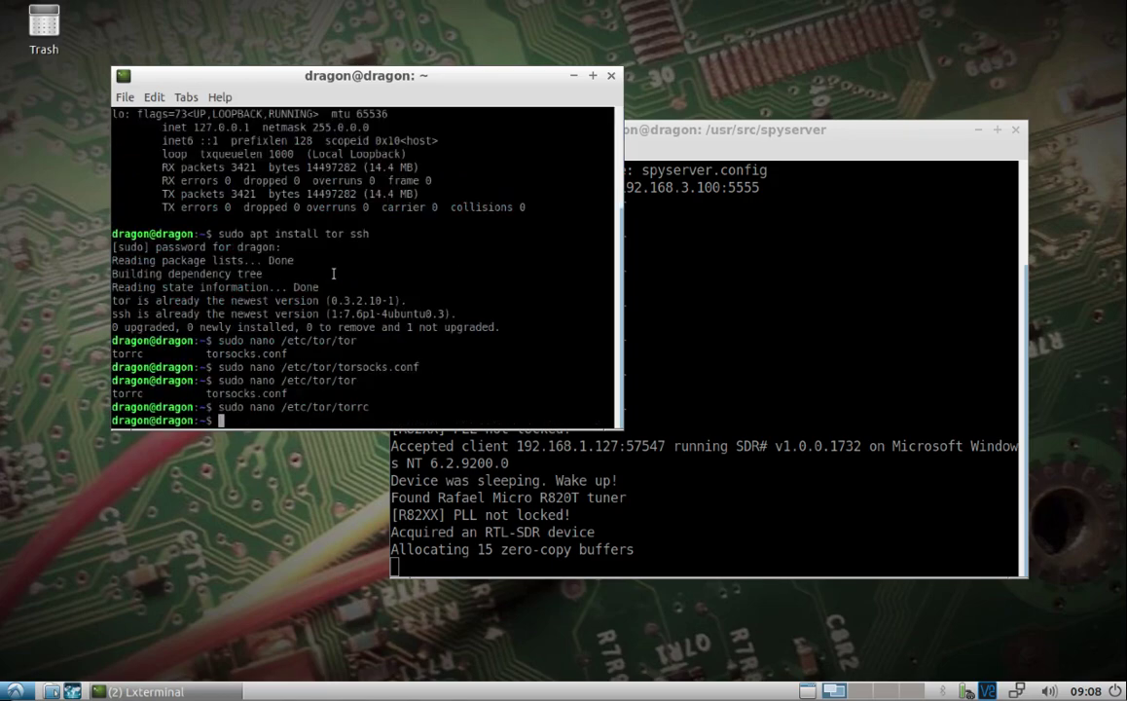
Step: Restart Tor with /etc/init.d/tor restart and switch to a root shell
text(sudo /etc/init.d/)
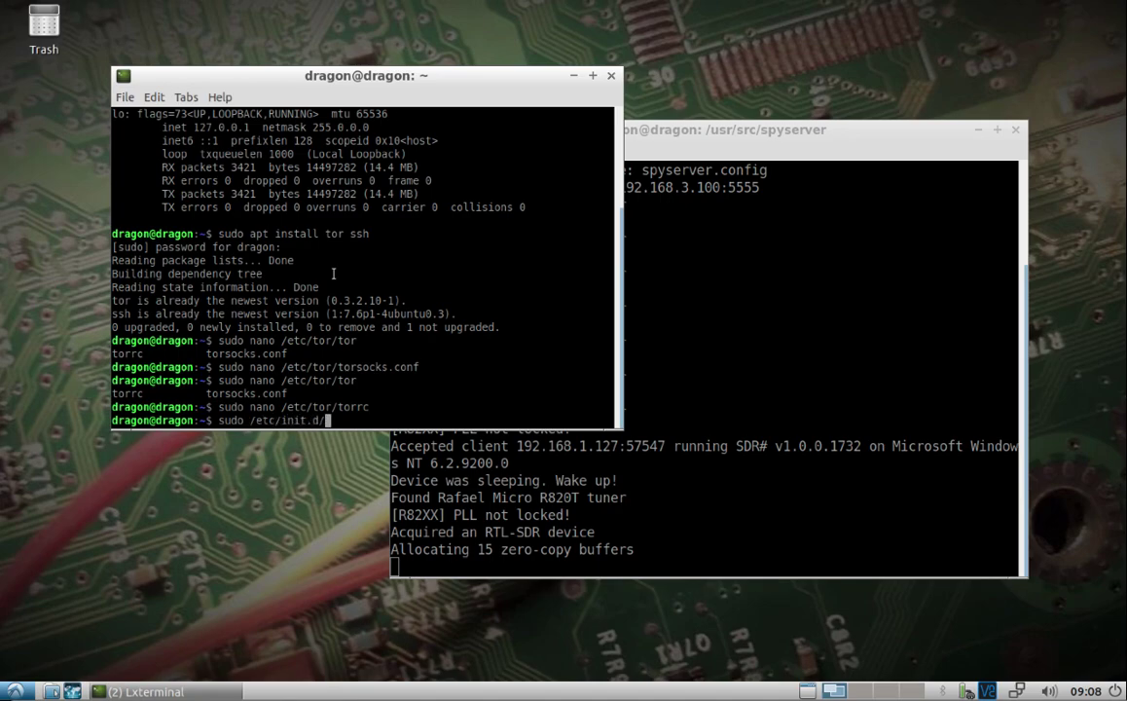
text(tor restart)
key(Return)
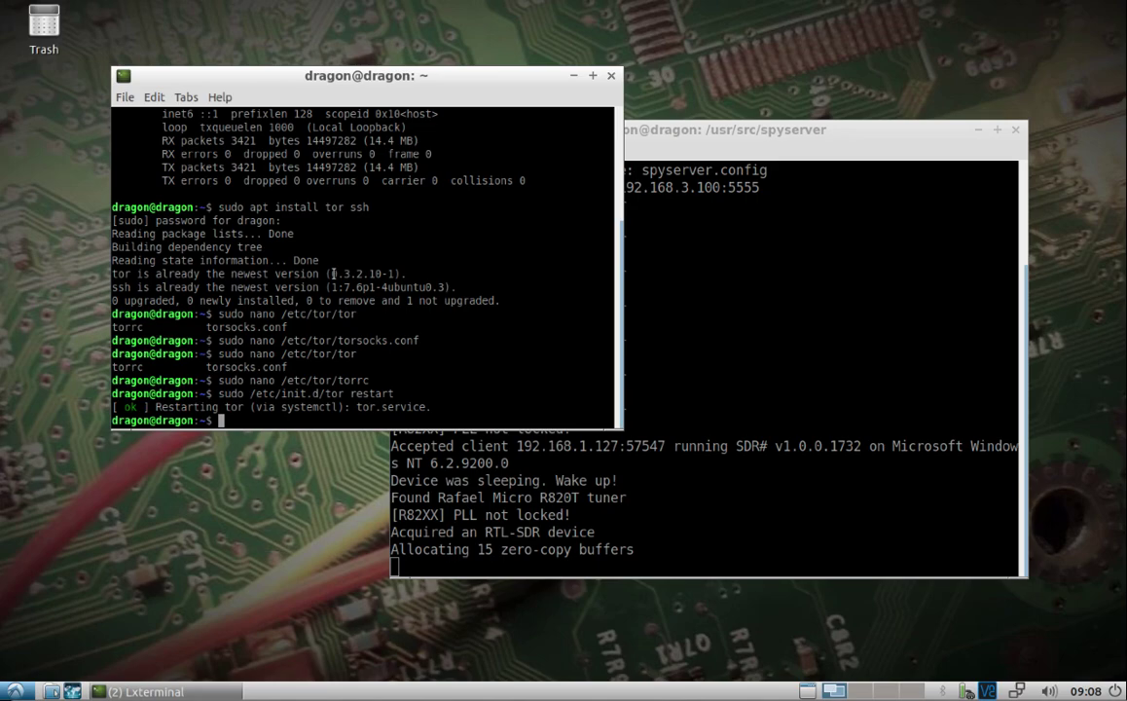
text(sudo su)
key(Return)
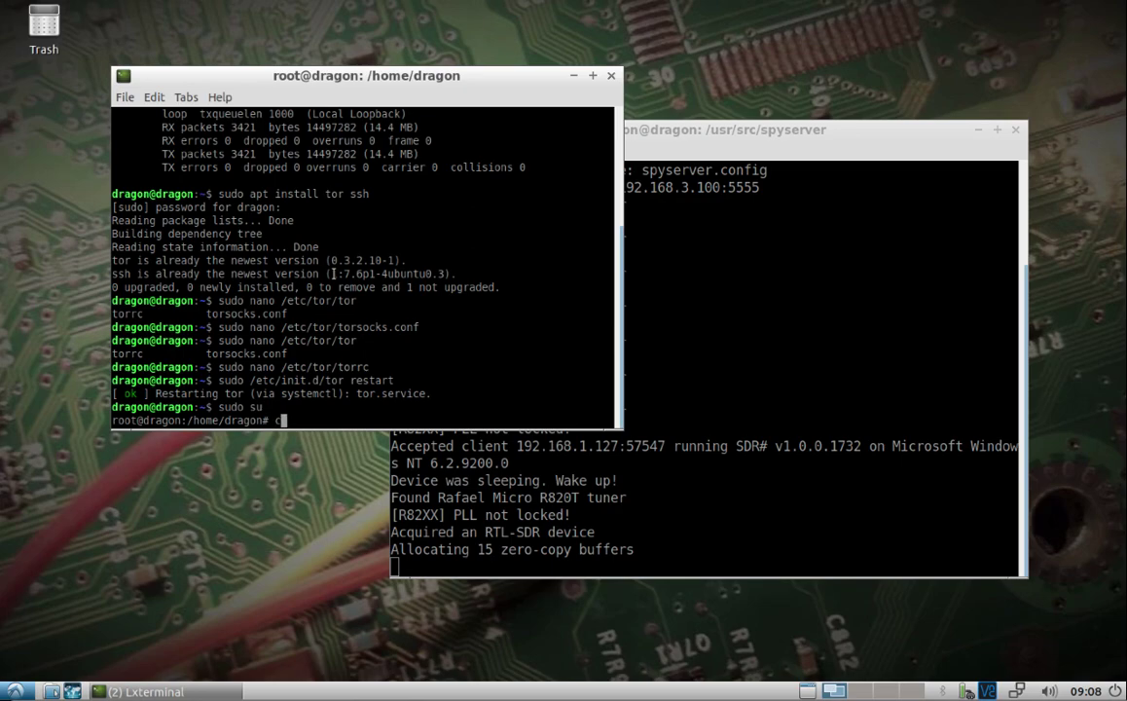
Step: List /var/lib/tor/other_hidden_service to confirm its hostname and private_key files
text(cd /var/lib/tor/)
key(Return)
text(ls)
key(Return)
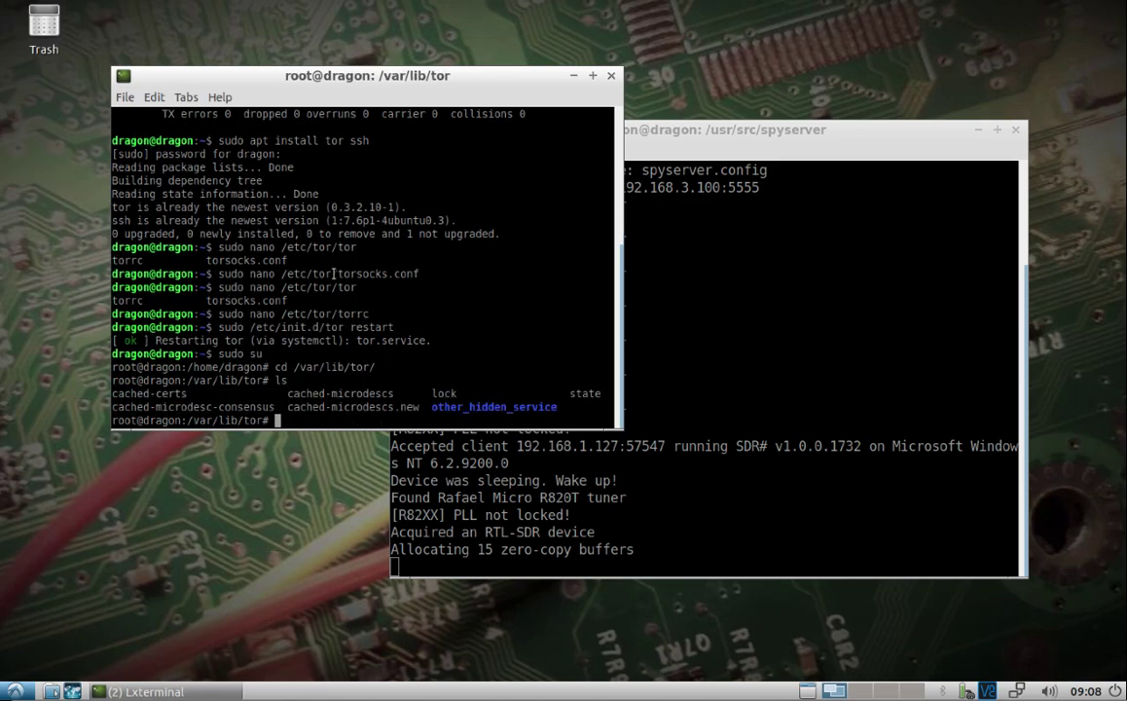
text(cd )
text(o)
key(Tab)
key(Return)
text(ls)
key(Return)
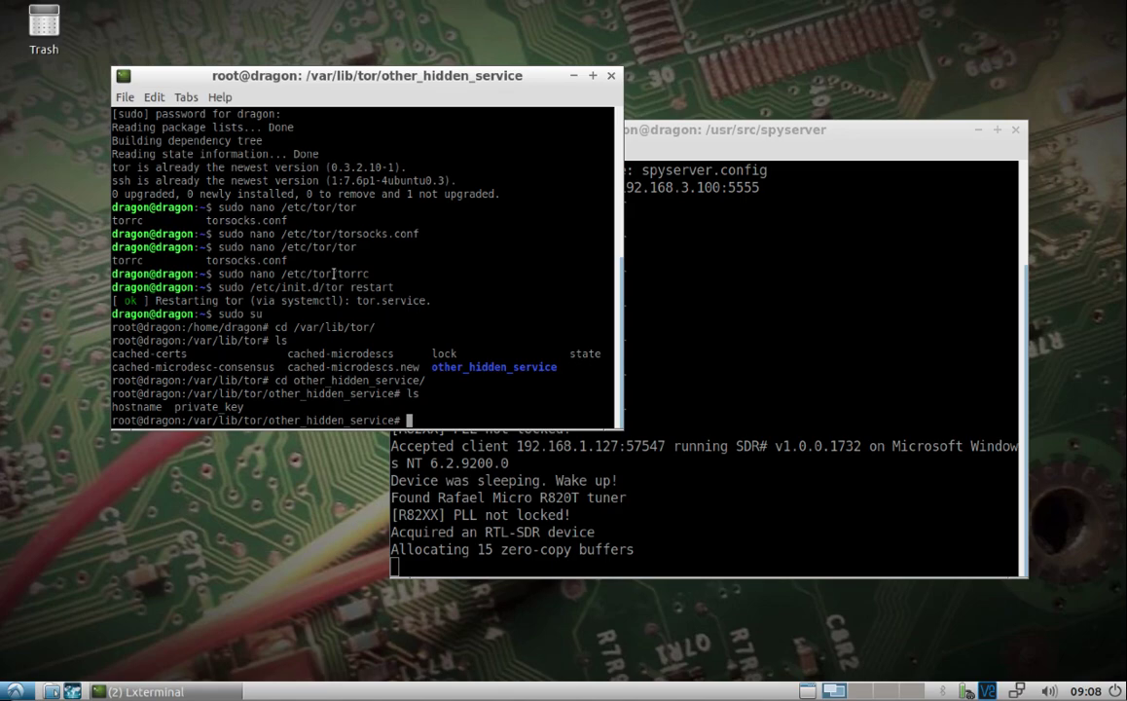
click(684, 486)
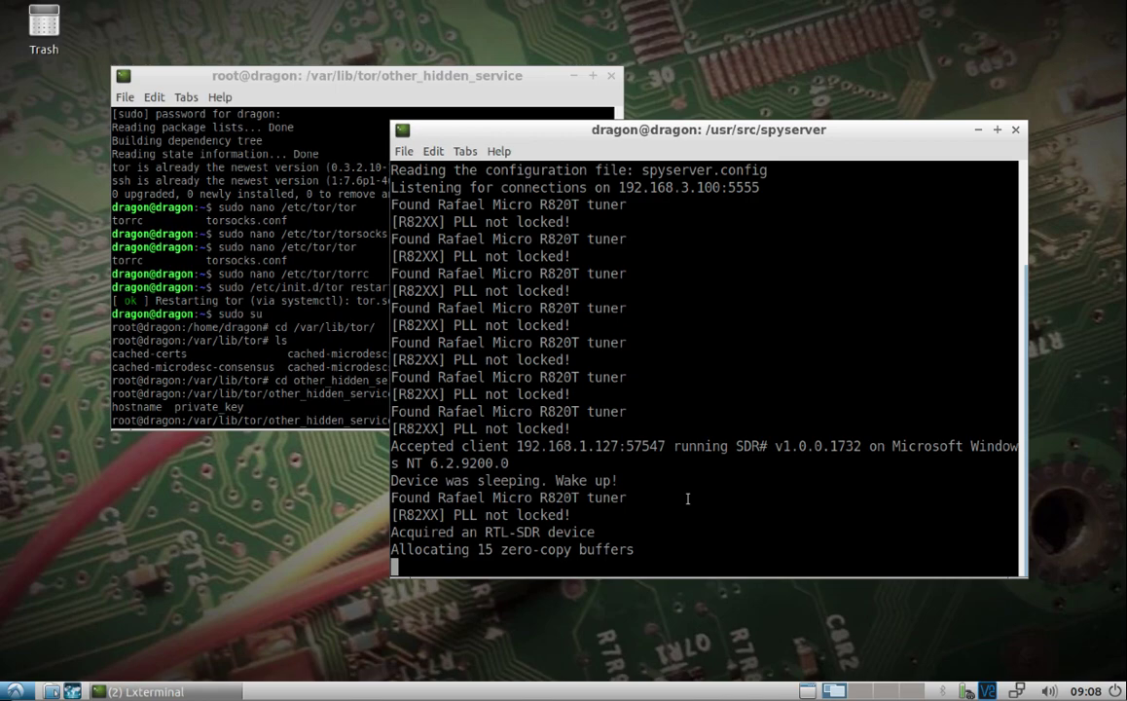
Step: Stop the running spyserver and reopen spyserver.config in nano
key(ctrl+c)
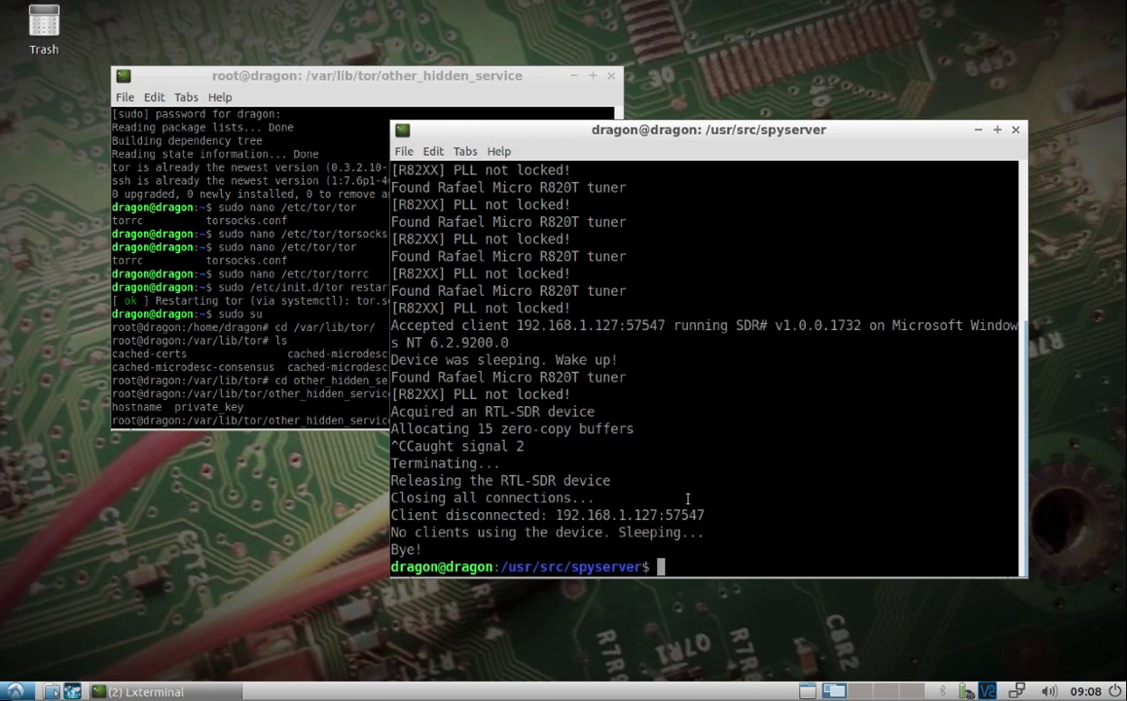
key(Up)
key(Up)
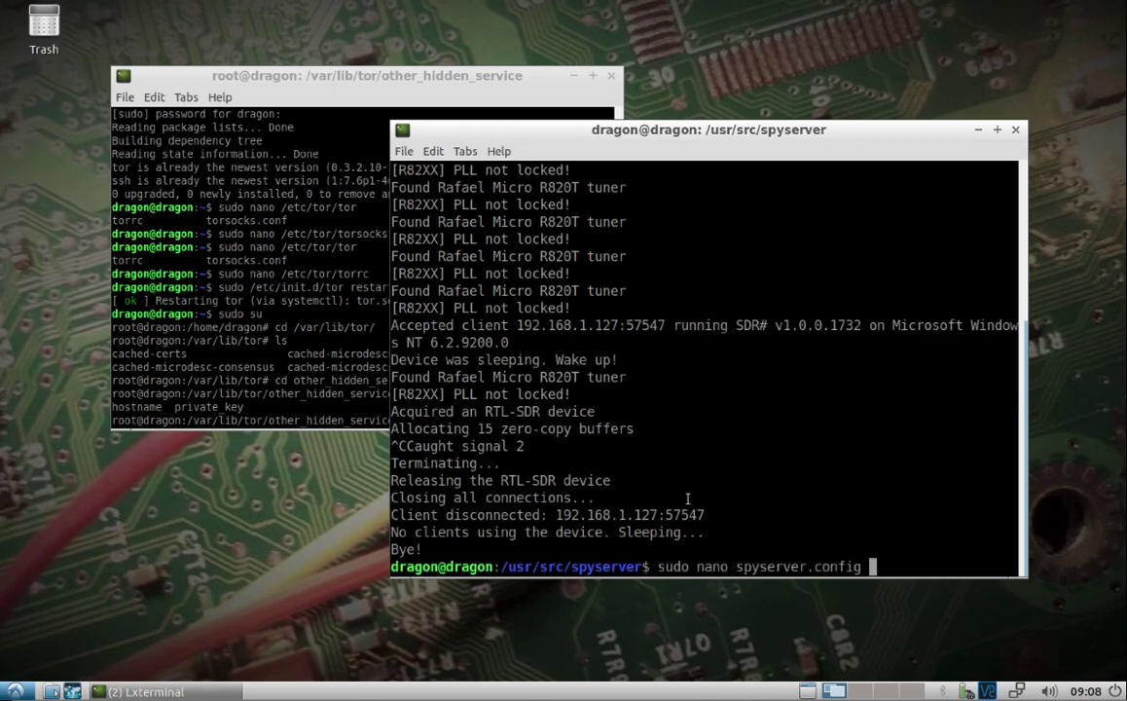
key(Return)
Step: Replace the bind_host value with 127.0.0.1, then save the file and exit nano
key(Down)
key(Down)
key(Down)
key(Down)
key(Right)
key(Right)
key(Right)
key(Right)
key(Right)
key(Right)
key(Right)
key(Right)
key(Right)
key(Right)
key(Right)
key(Right)
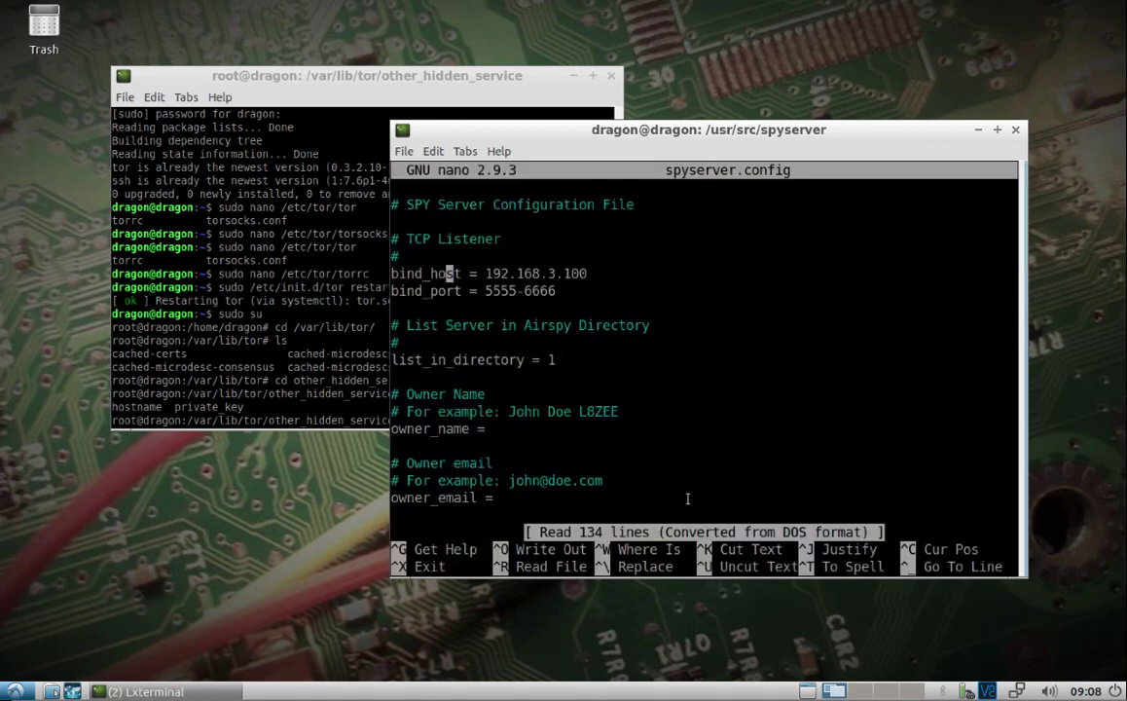
text(127.)
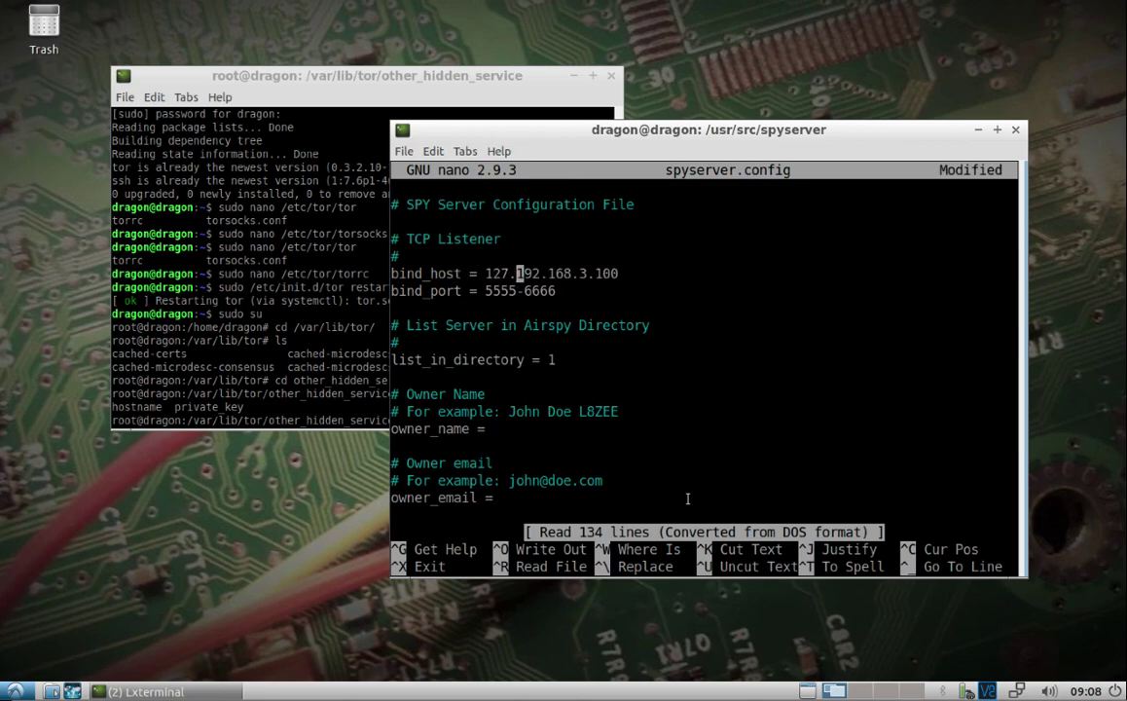
text(0.0.1)
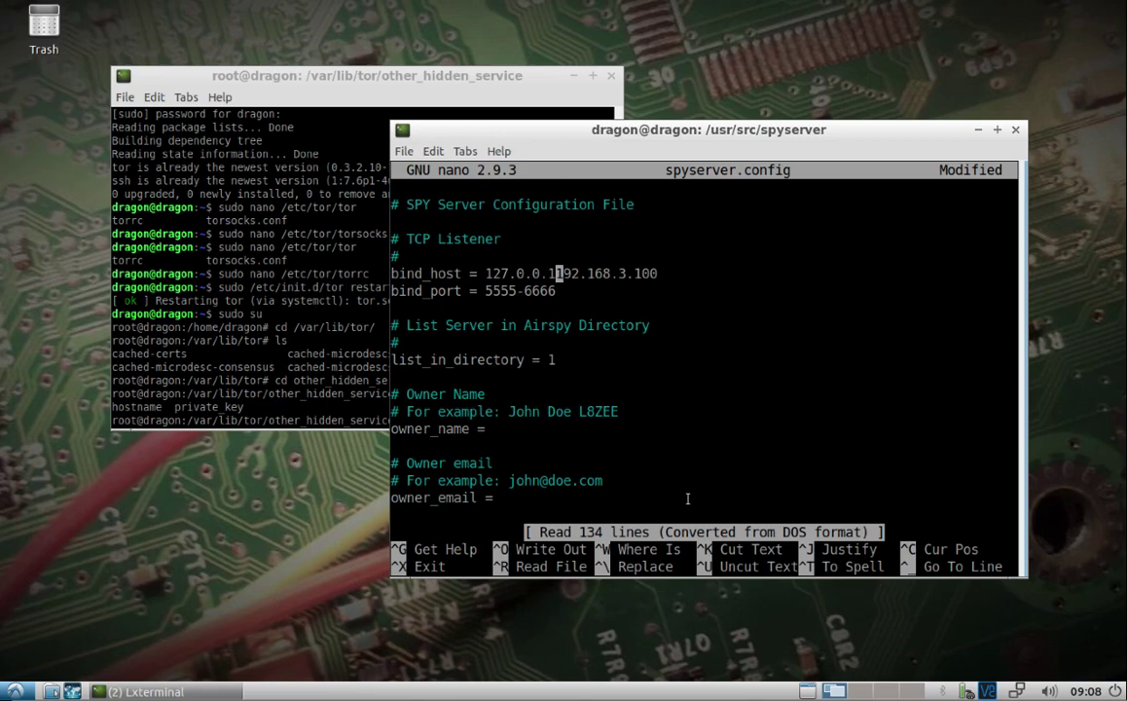
key(Right)
key(Right)
key(Right)
key(Right)
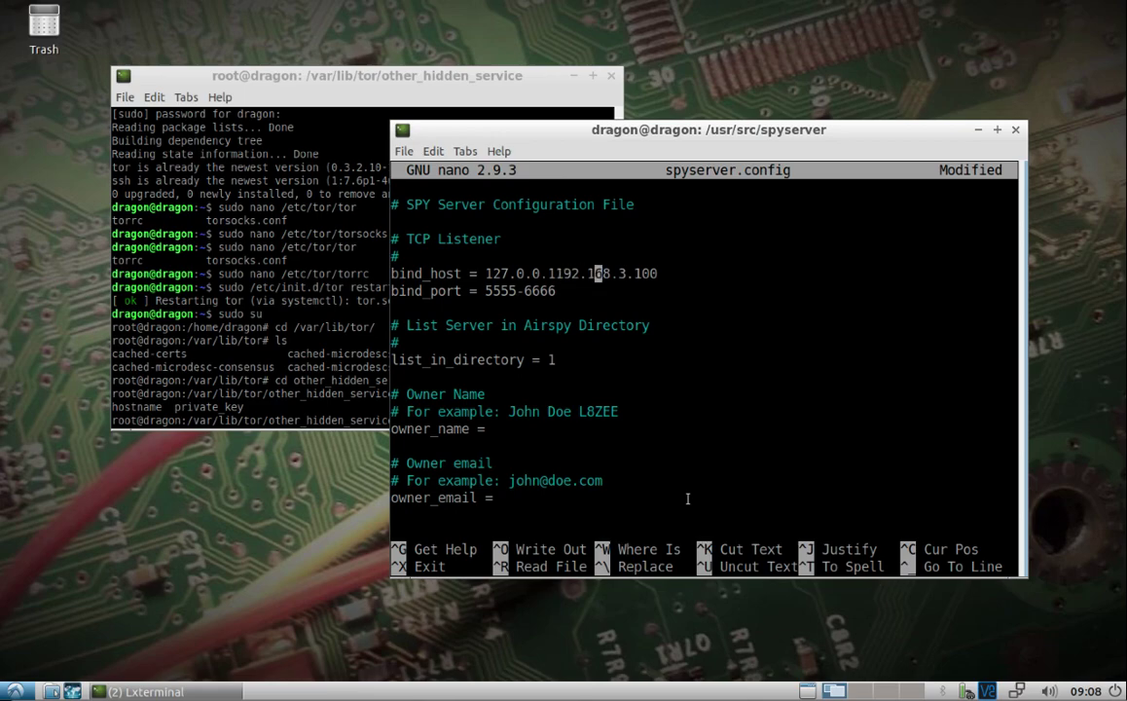
key(Left)
key(Left)
key(Left)
key(Left)
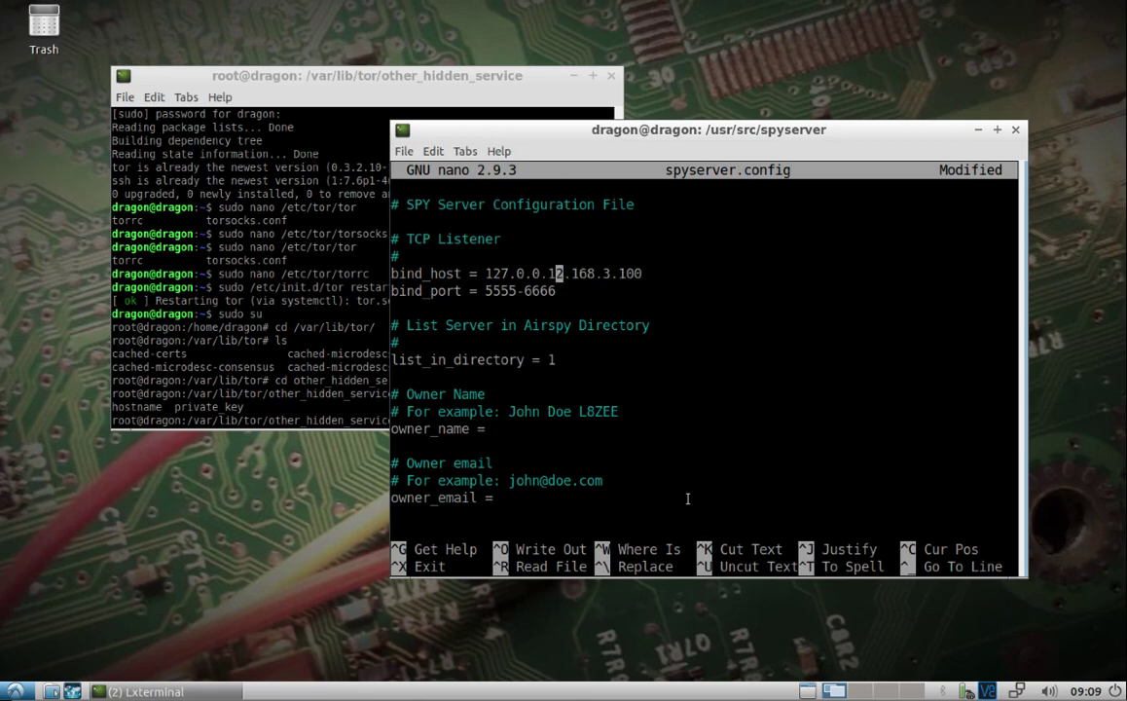
key(Delete)
key(Delete)
key(Delete)
key(Delete)
key(Delete)
key(Delete)
key(Delete)
key(Delete)
key(Delete)
key(Delete)
key(Delete)
key(ctrl+o)
key(Return)
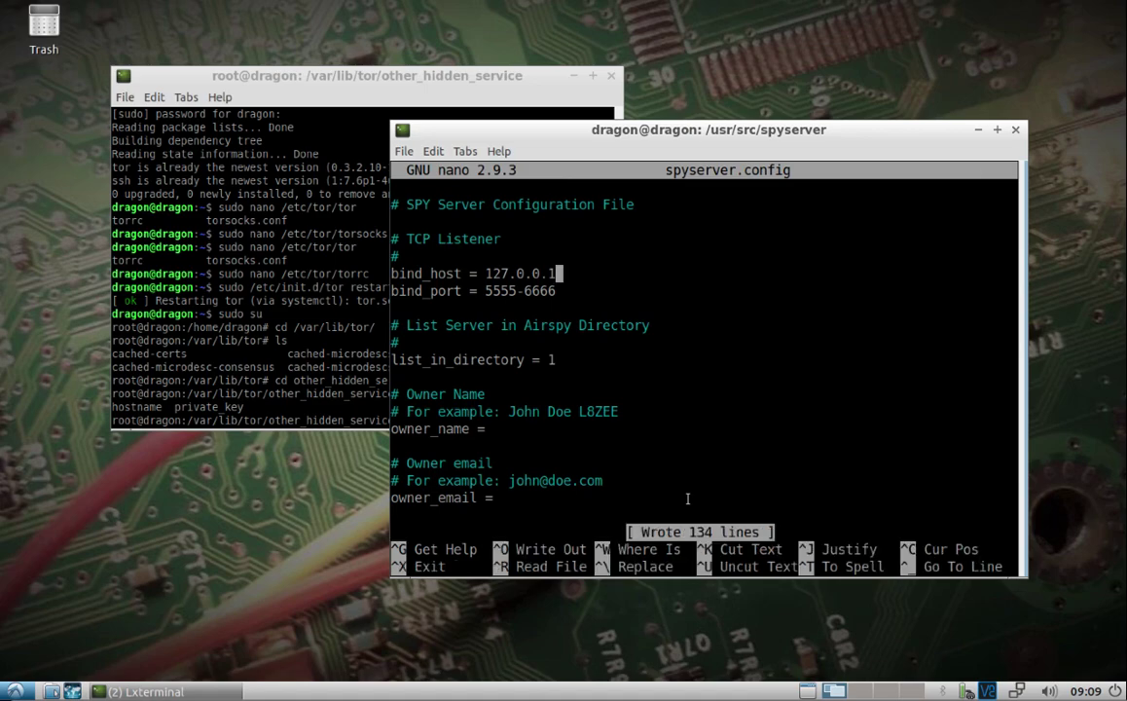
key(ctrl+x)
Step: Relaunch ./spyserver with the new config, then bring its terminal back to the front
text(./spyserver)
key(Return)
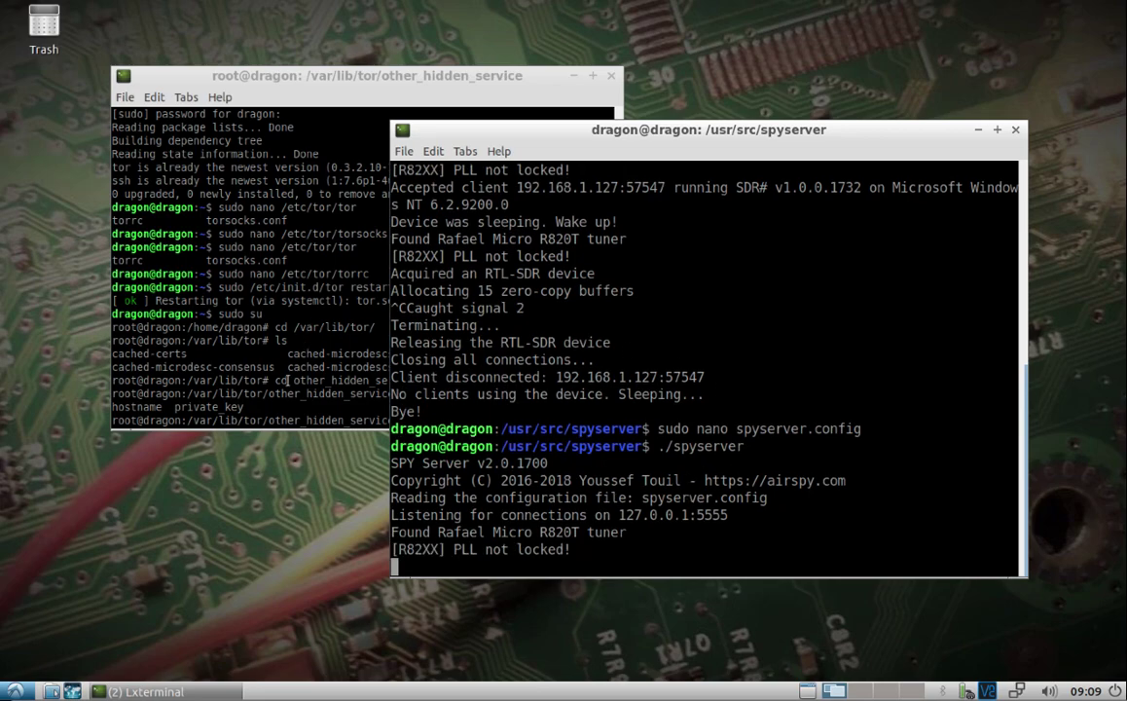
click(289, 381)
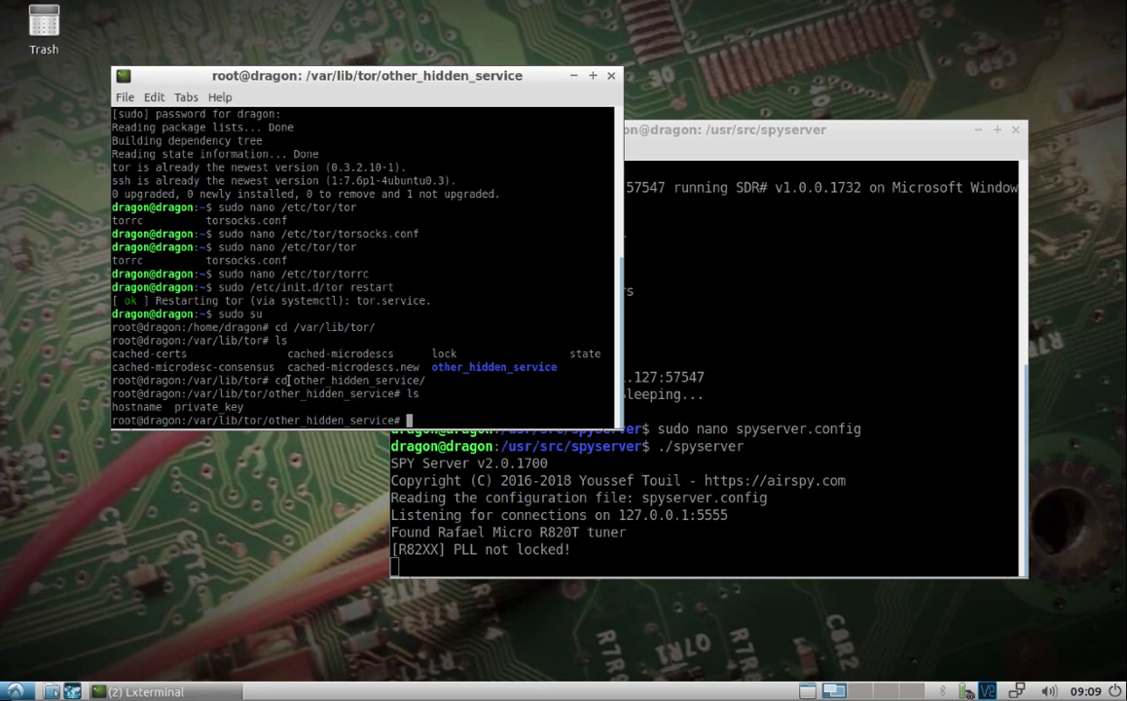
click(885, 538)
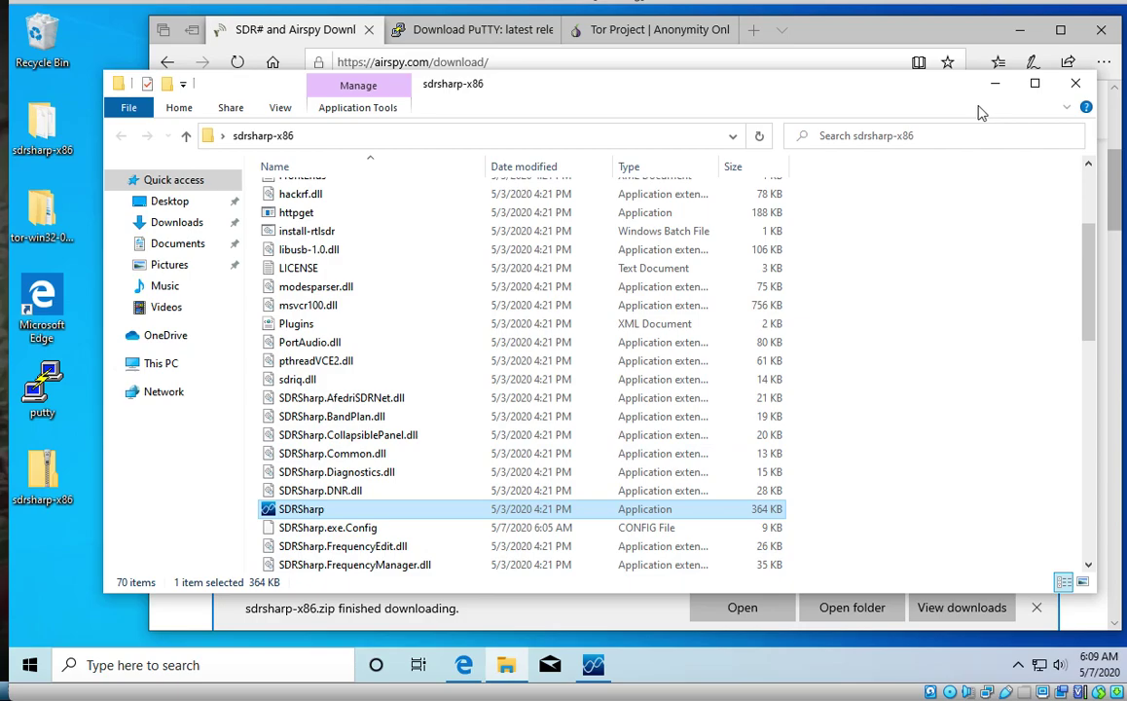
Step: Minimize the sdrsharp-x86 folder and go from the Tor Project tab to the Tor Browser download page
click(994, 84)
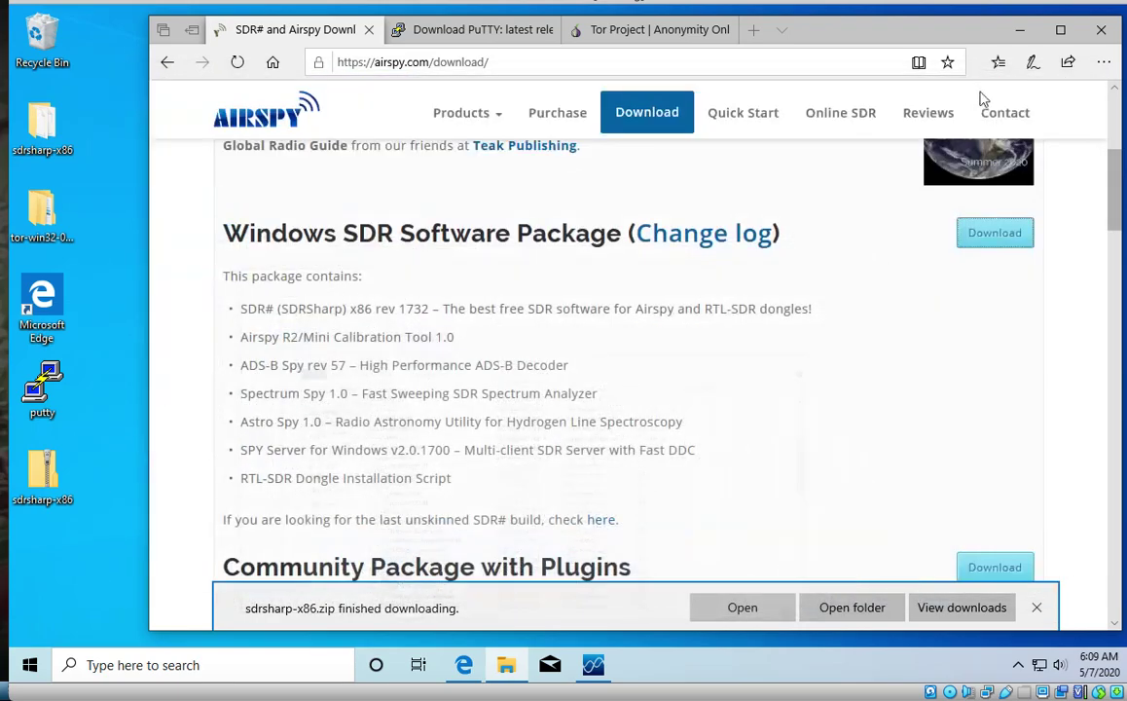
click(495, 33)
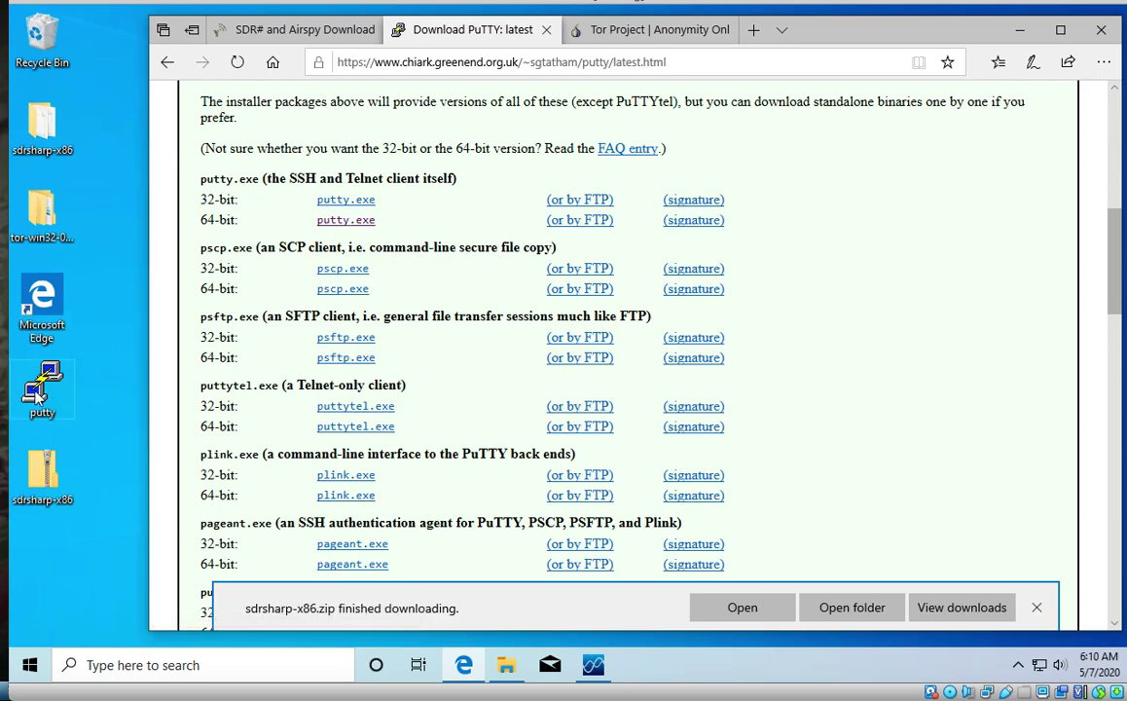
click(657, 36)
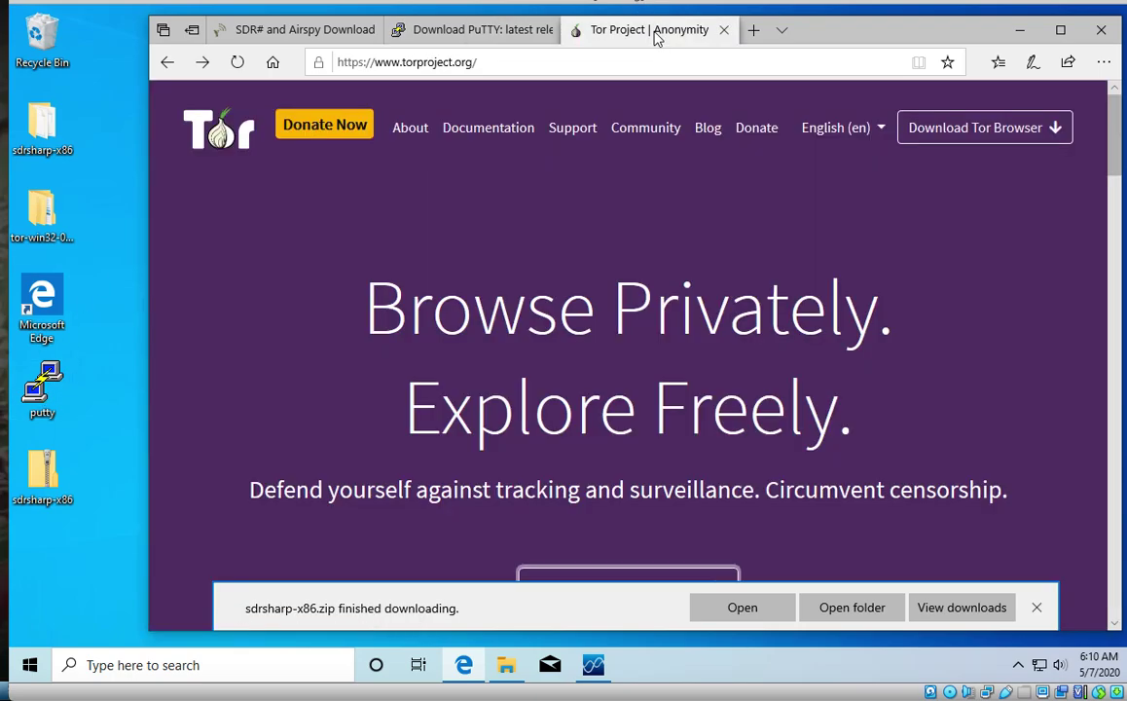
scroll(692, 189, down, 3)
click(642, 360)
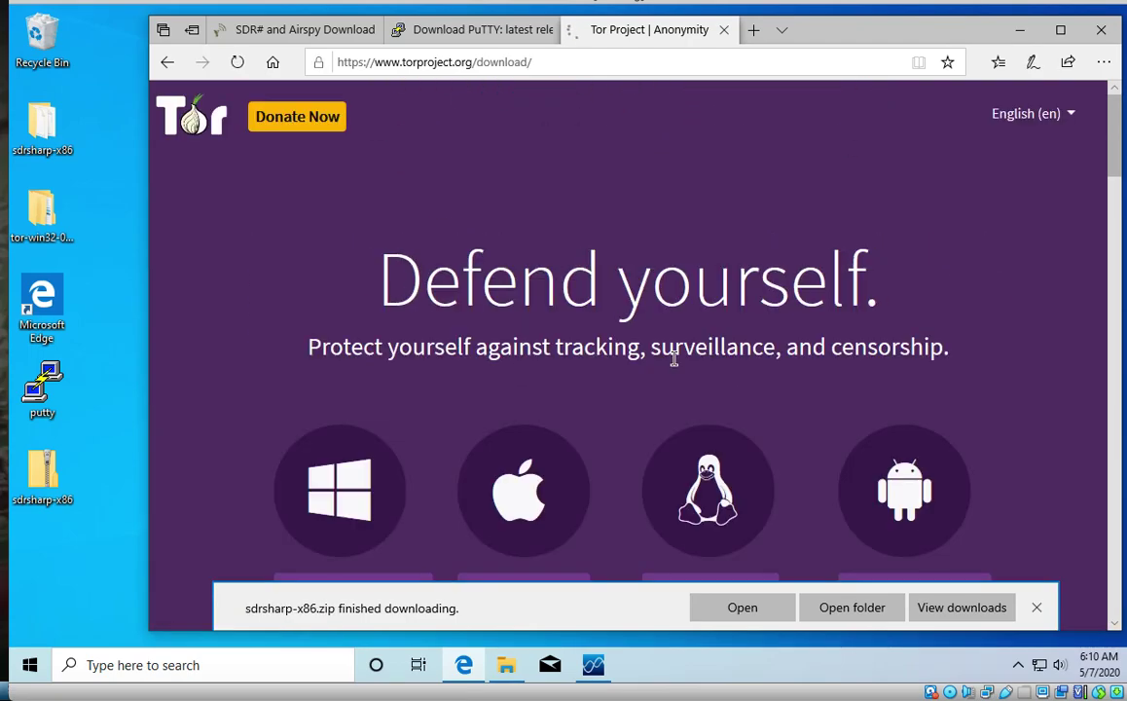
Step: Open the Tor source code downloads page listing the Windows Expert Bundle, then return to the Airspy tab
scroll(673, 372, down, 4)
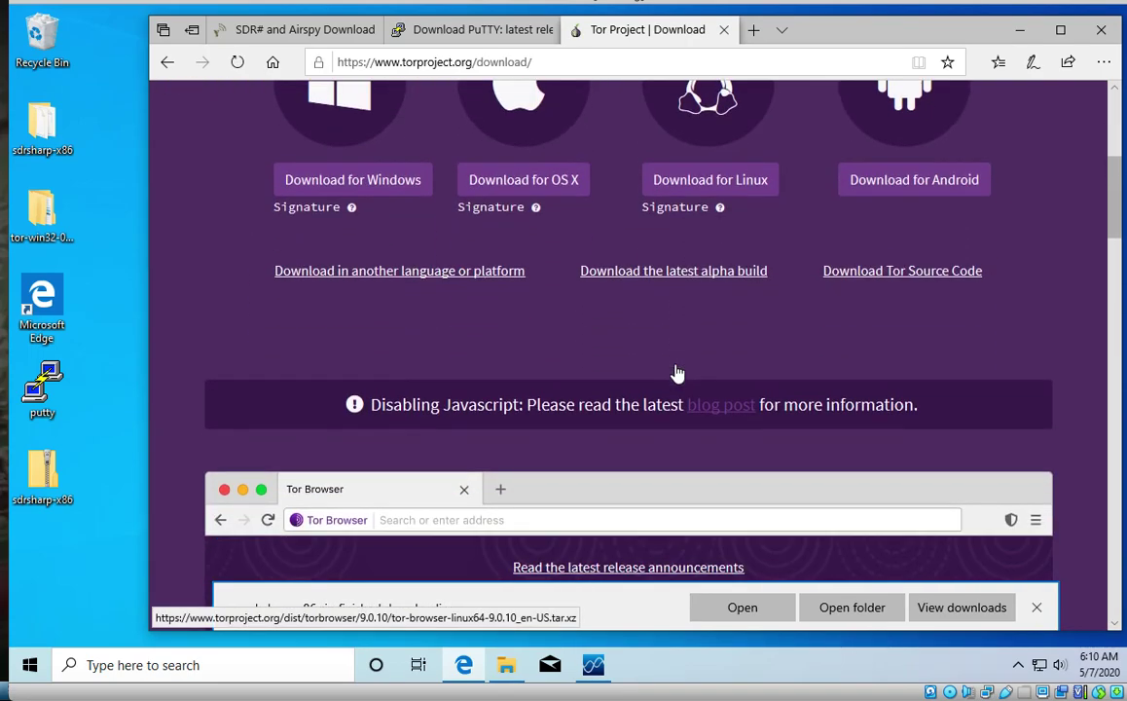
click(892, 273)
scroll(779, 337, down, 5)
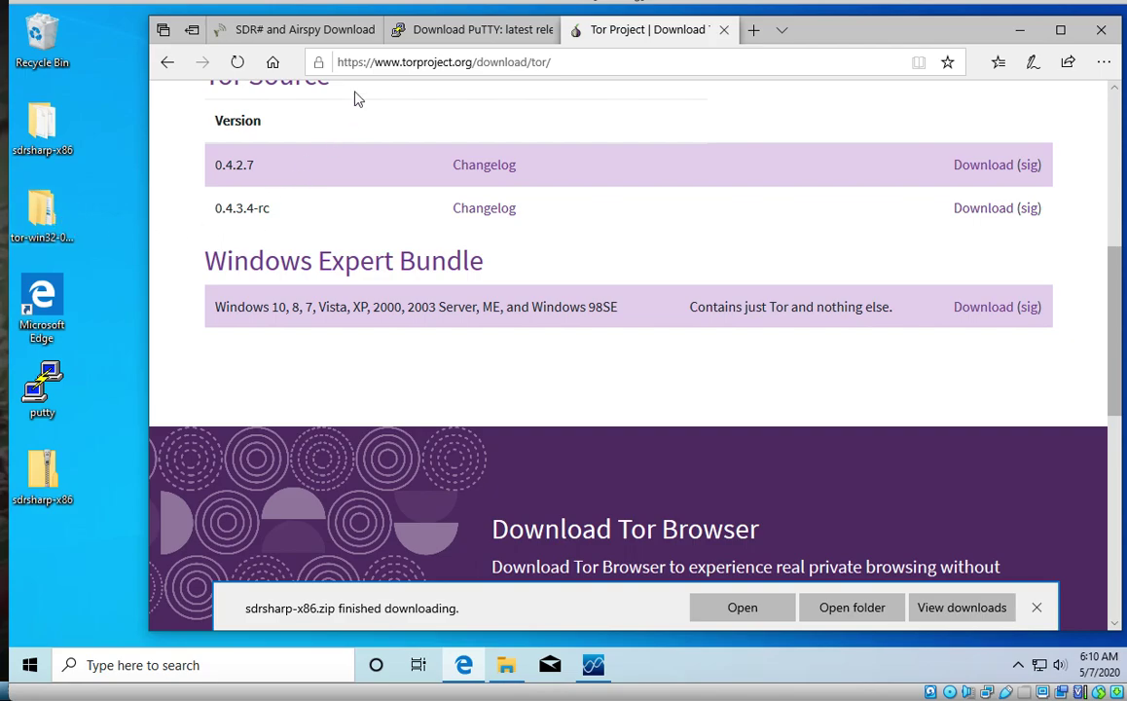
click(312, 33)
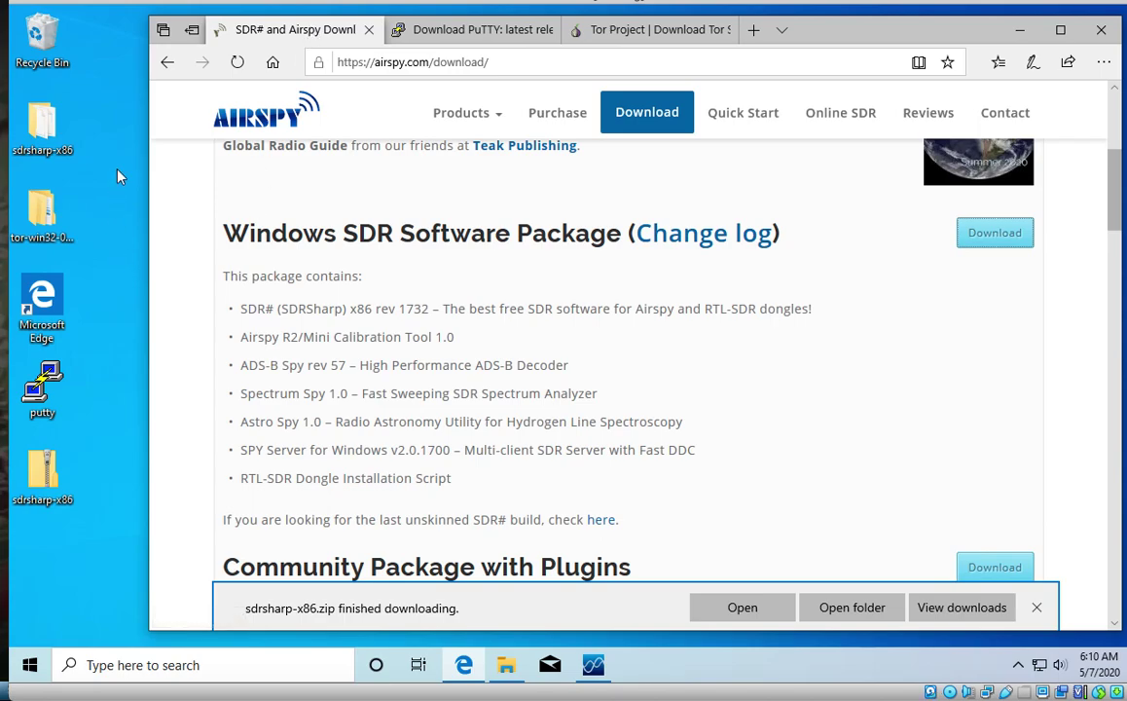
Step: Open the tor-win32-0.4.2.7 Tor folder and run tor.exe until it bootstraps to 100%
double_click(46, 223)
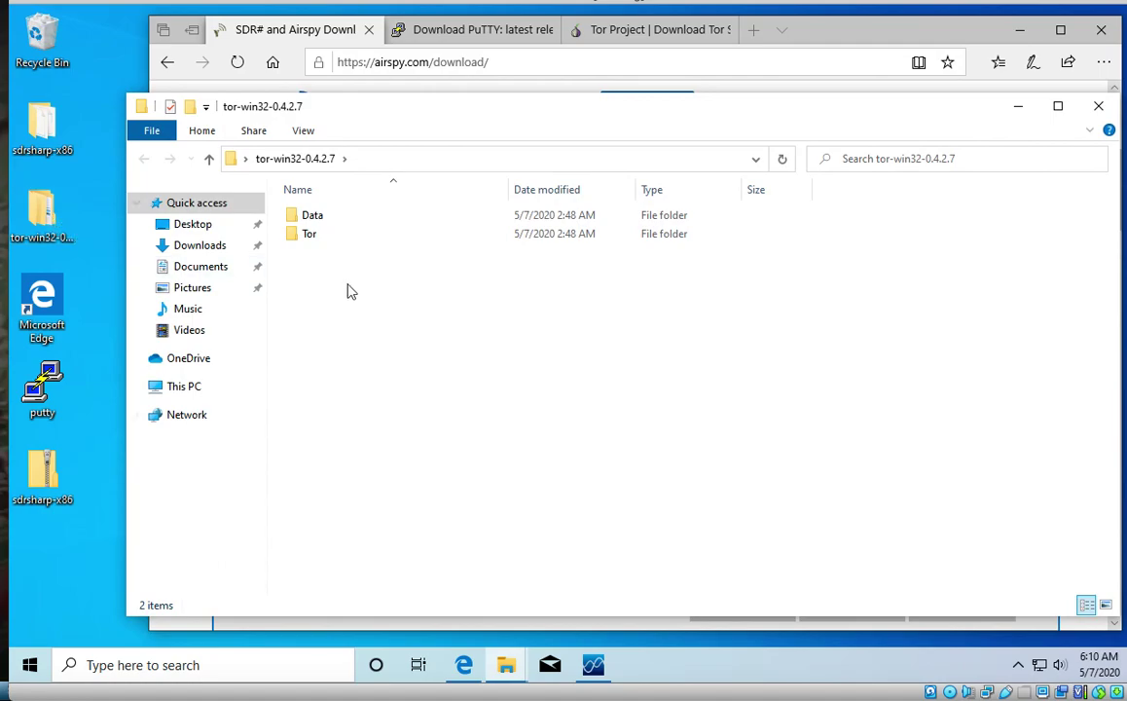
click(316, 242)
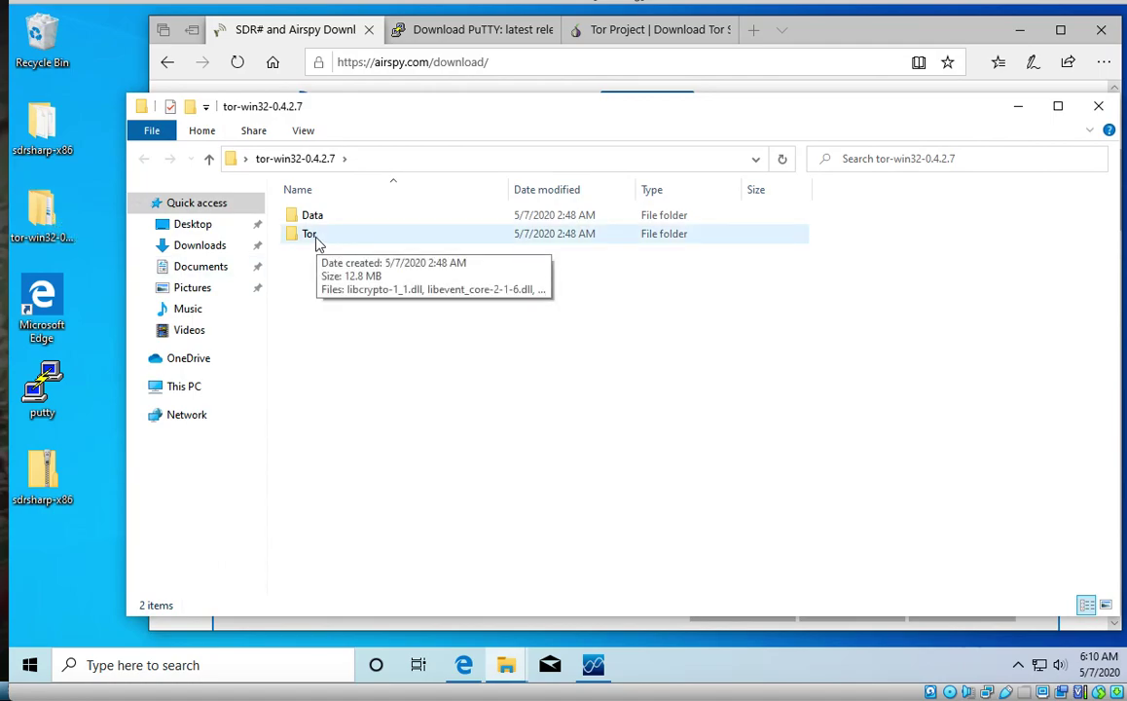
double_click(315, 244)
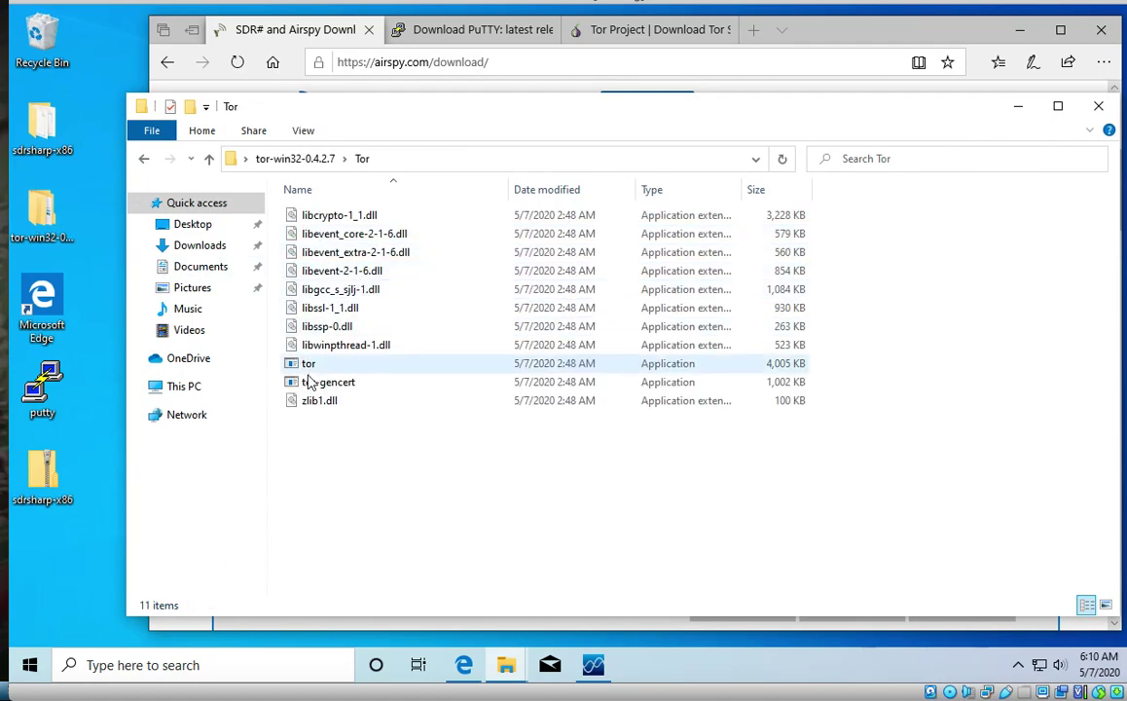
double_click(316, 365)
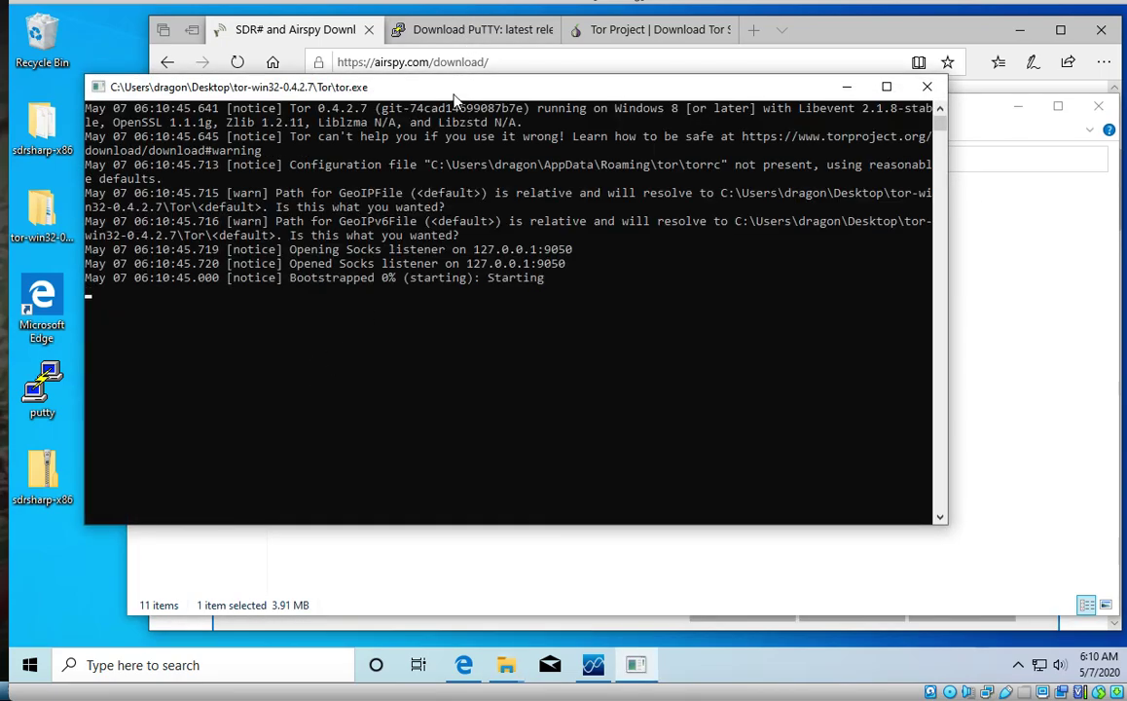
drag(456, 95, 478, 137)
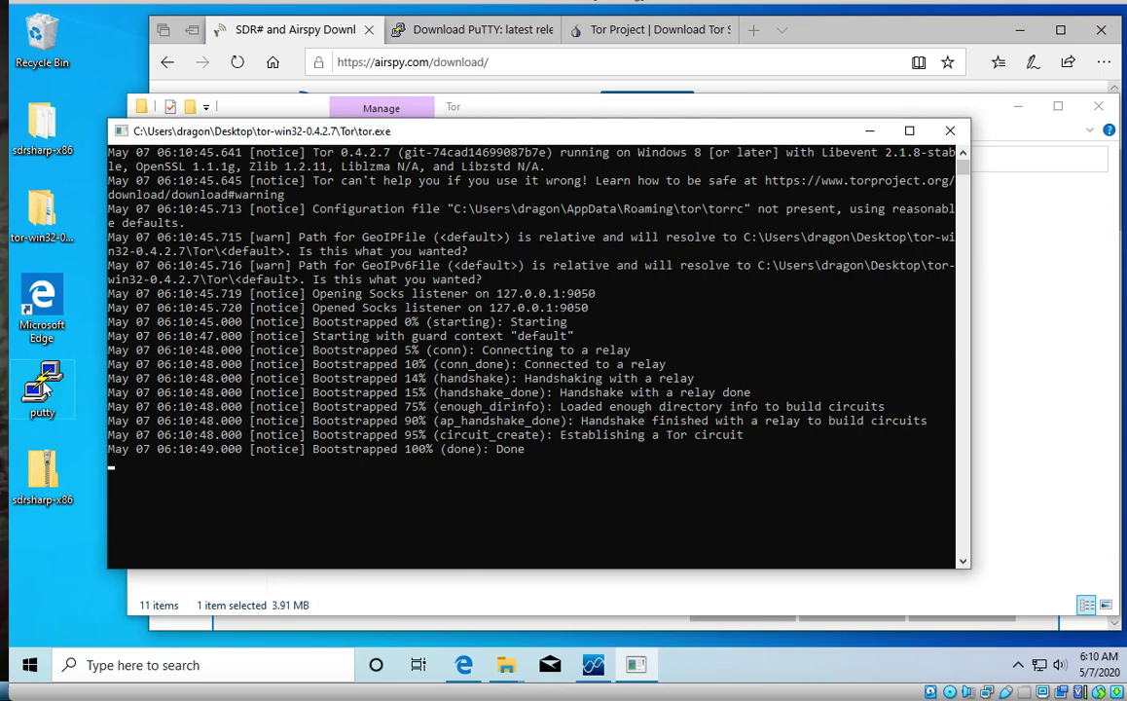
Step: Launch PuTTY and load the saved 'tor' session
double_click(45, 387)
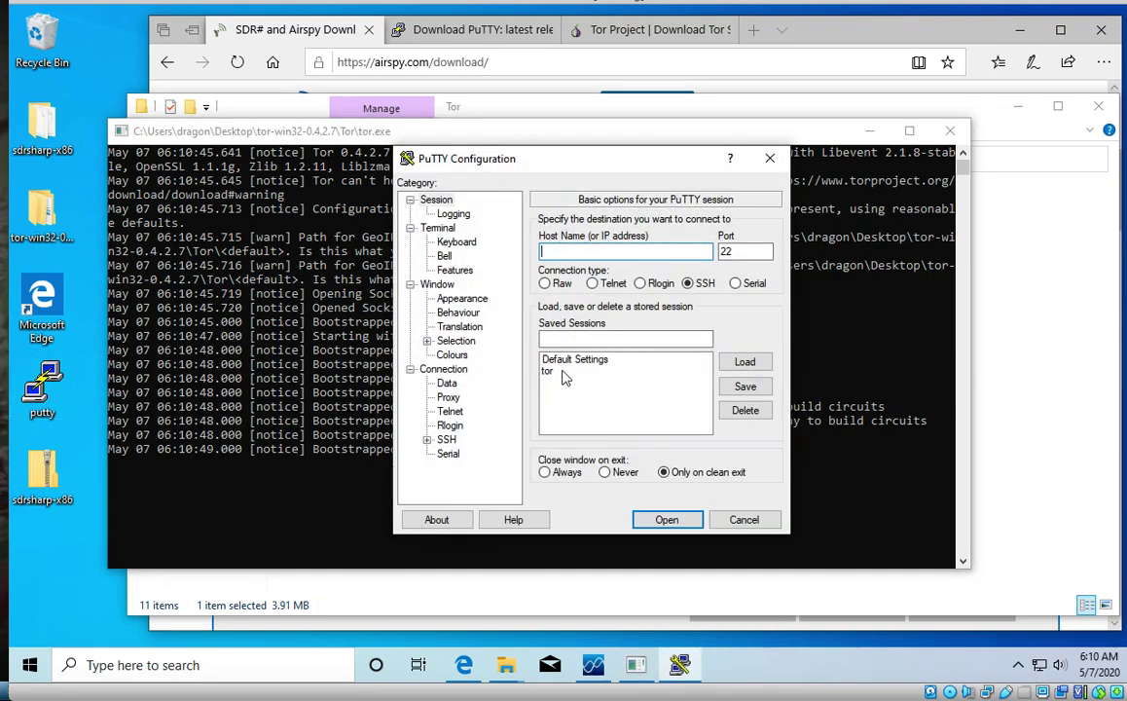
click(557, 371)
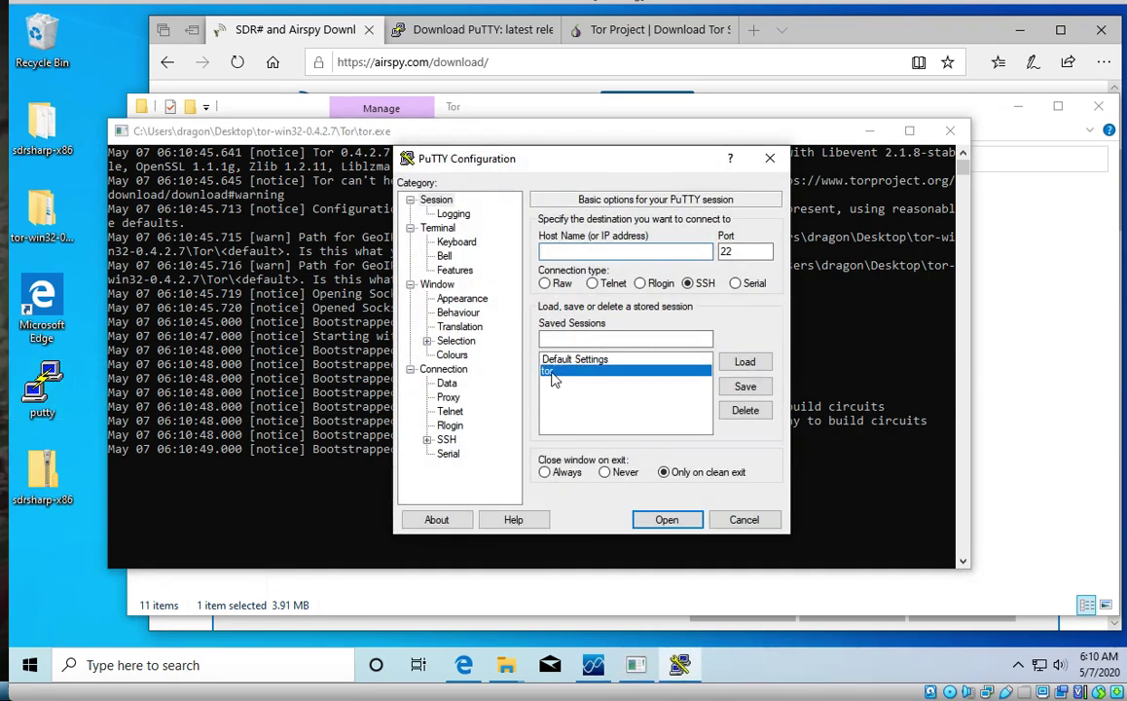
click(750, 365)
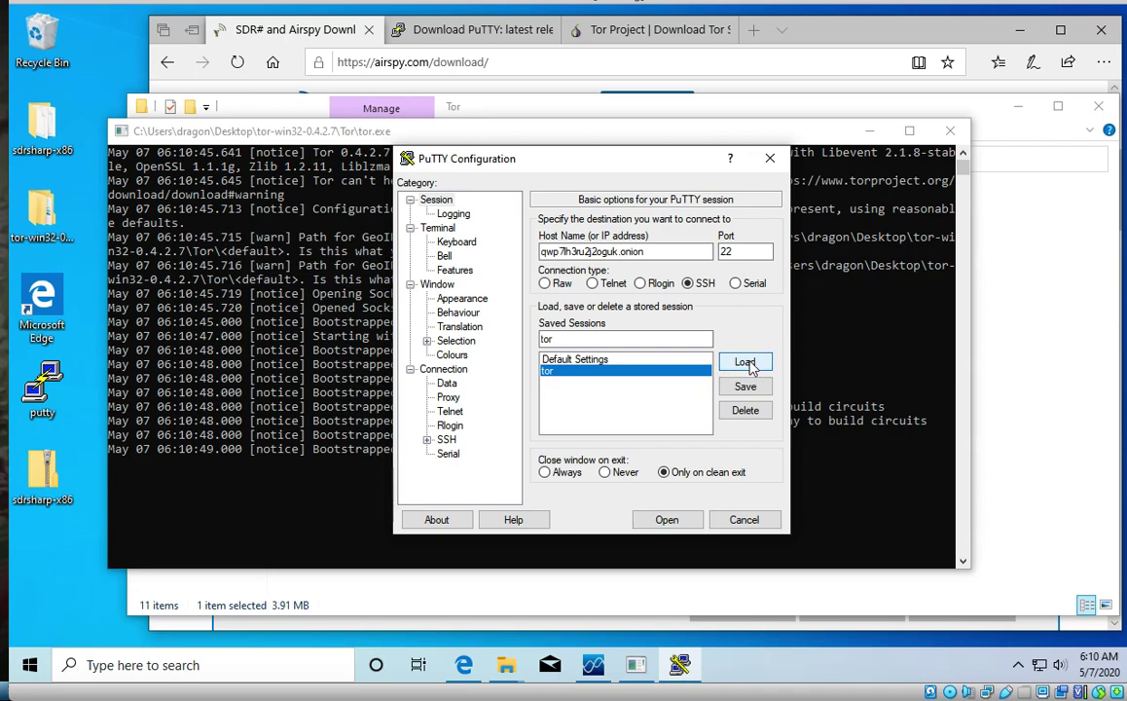
drag(568, 159, 517, 126)
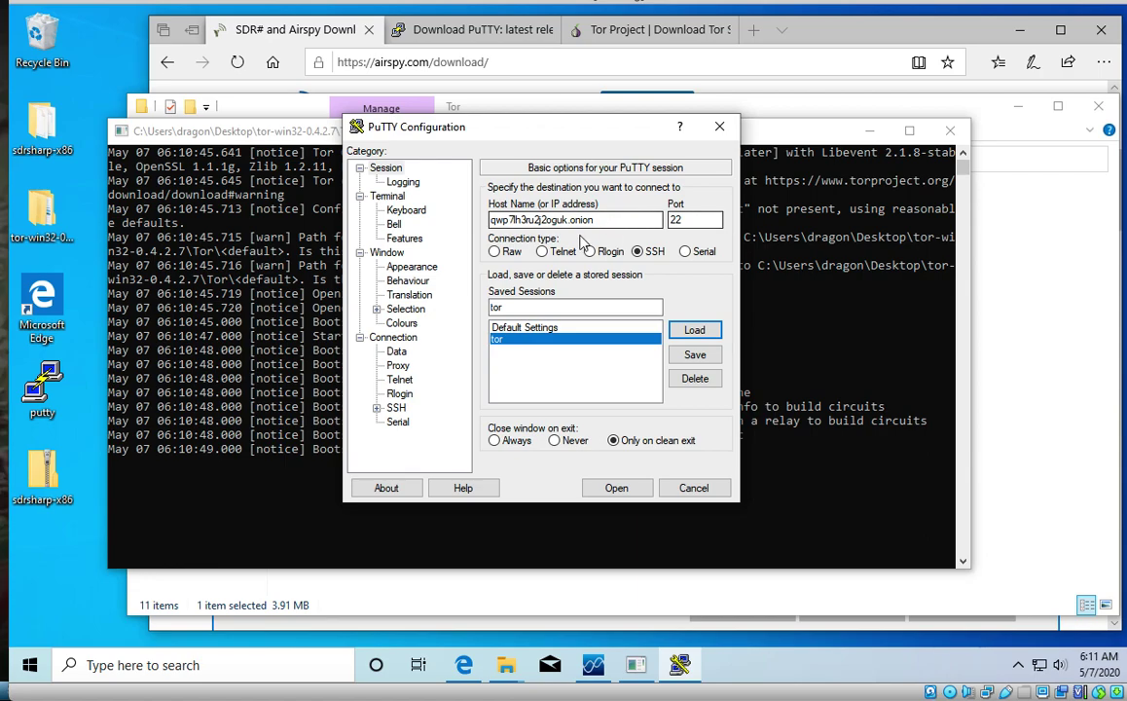
Step: Check the SOCKS 5 proxy on localhost:9050, then view the SSH Tunnels settings
click(397, 366)
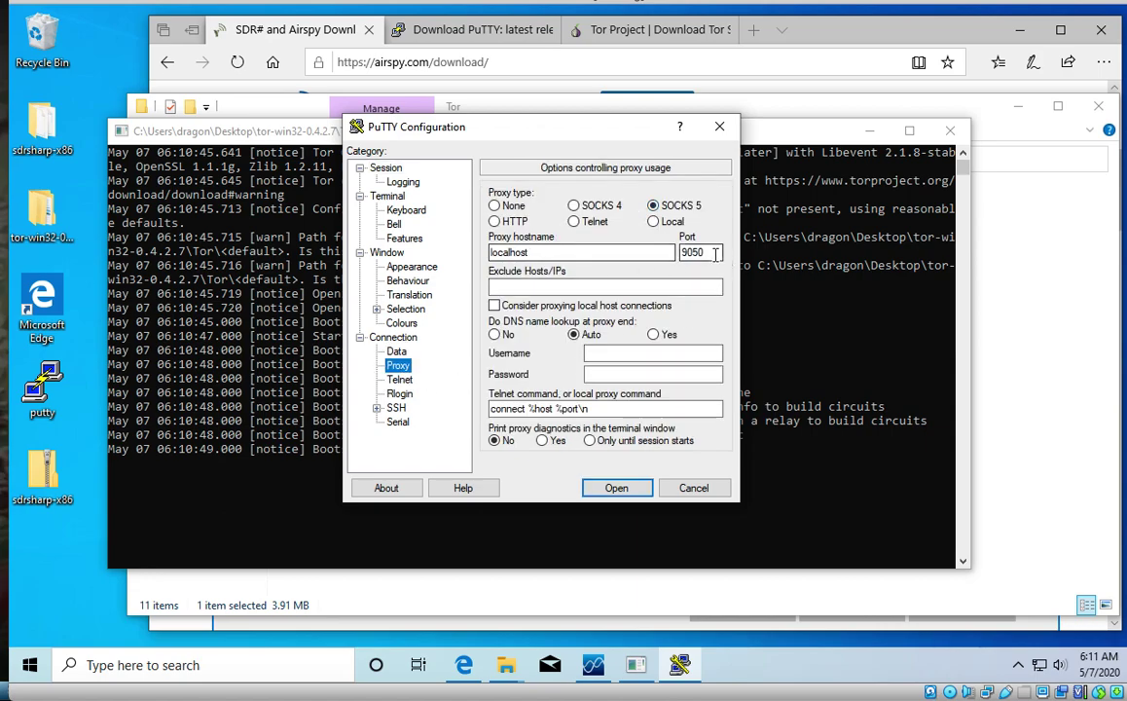
drag(612, 126, 302, 80)
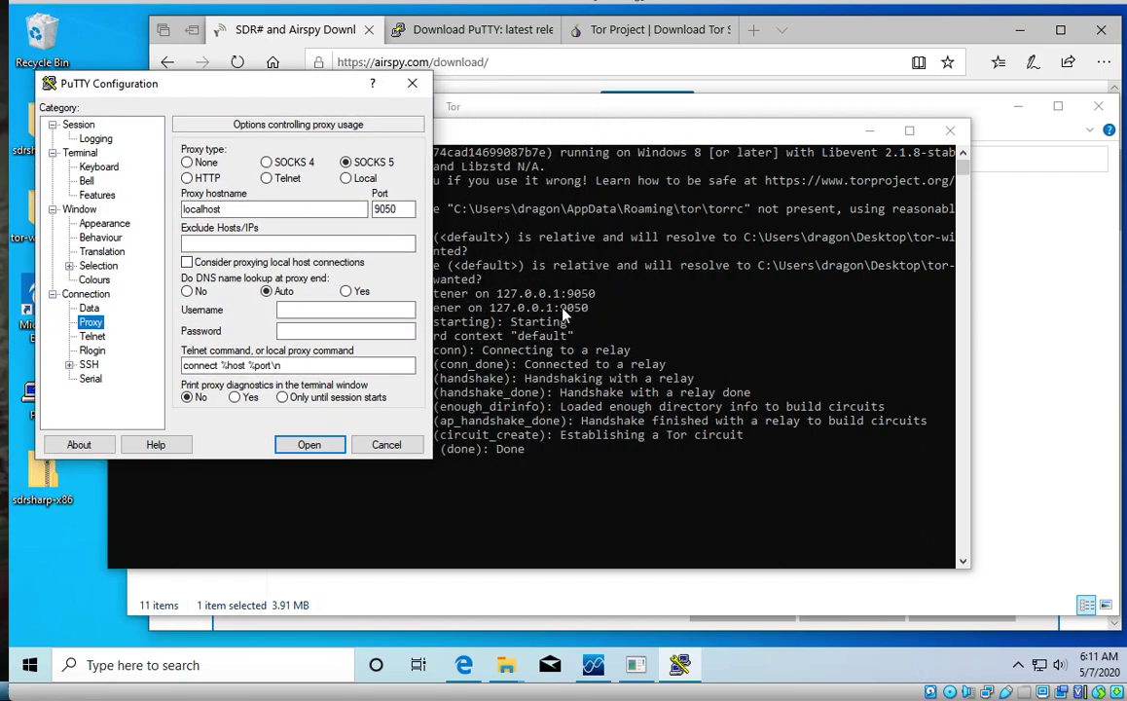
drag(322, 88, 595, 71)
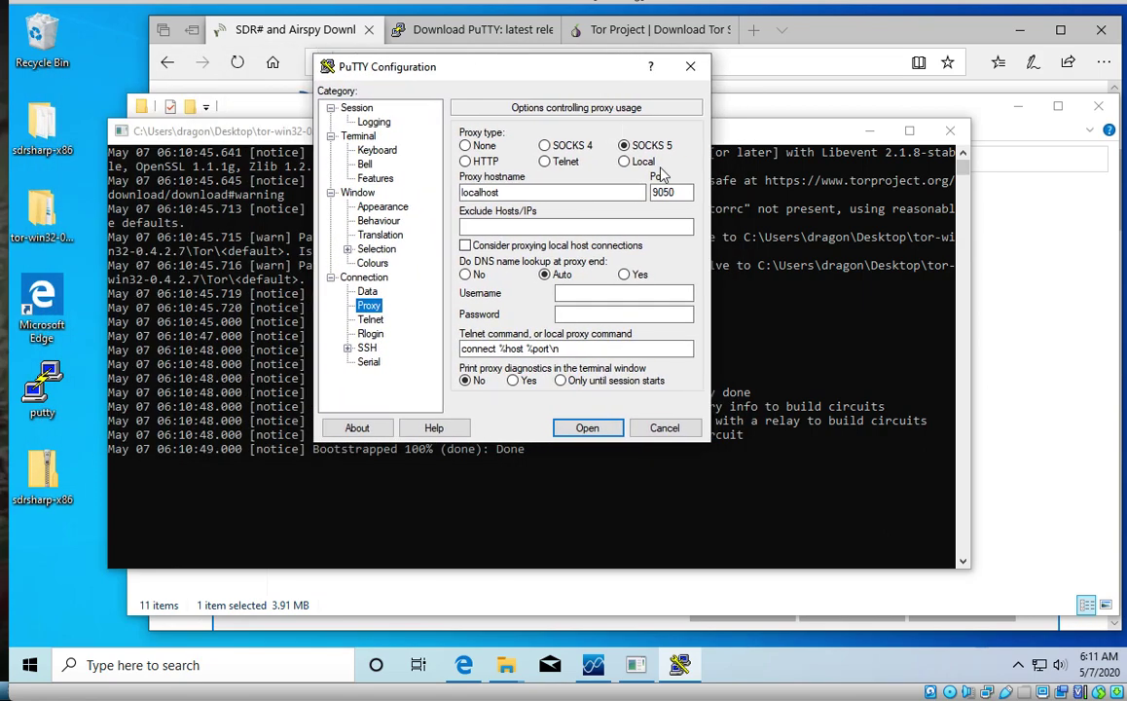
click(348, 348)
click(390, 377)
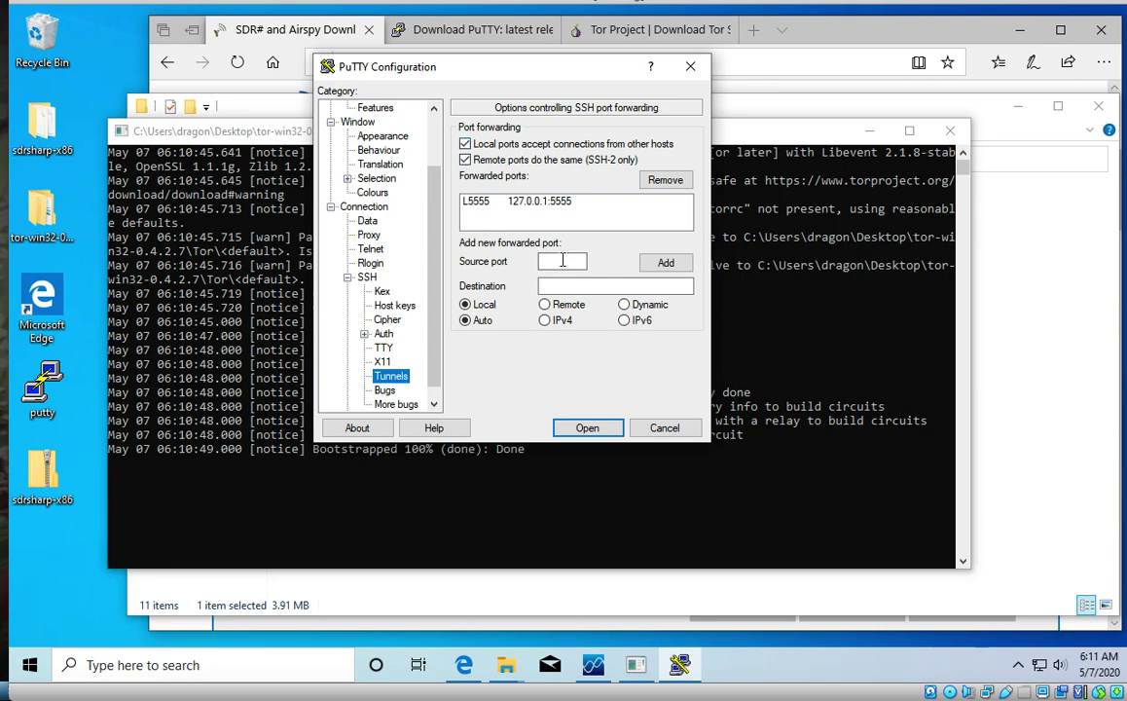
Step: Enter source port 5555 with destination 127.0.0.1:5555, then go back to the Session category
click(563, 260)
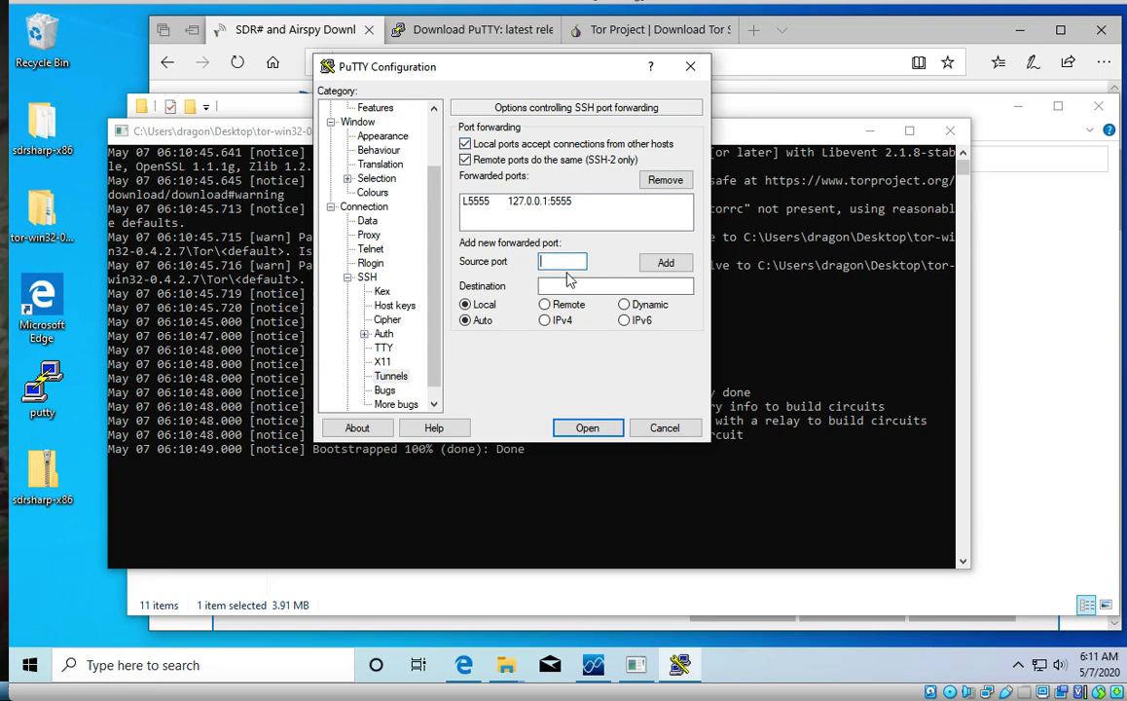
text(5555)
click(571, 286)
text(127.0.0.1:5555)
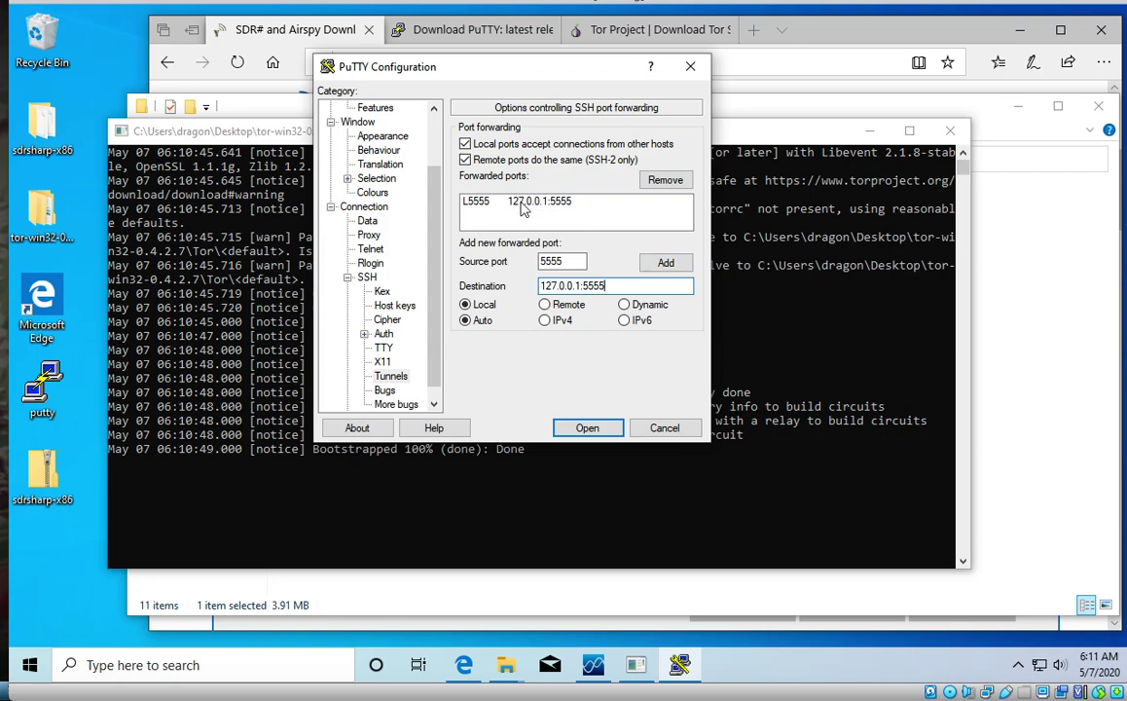
scroll(356, 185, up, 2)
click(356, 108)
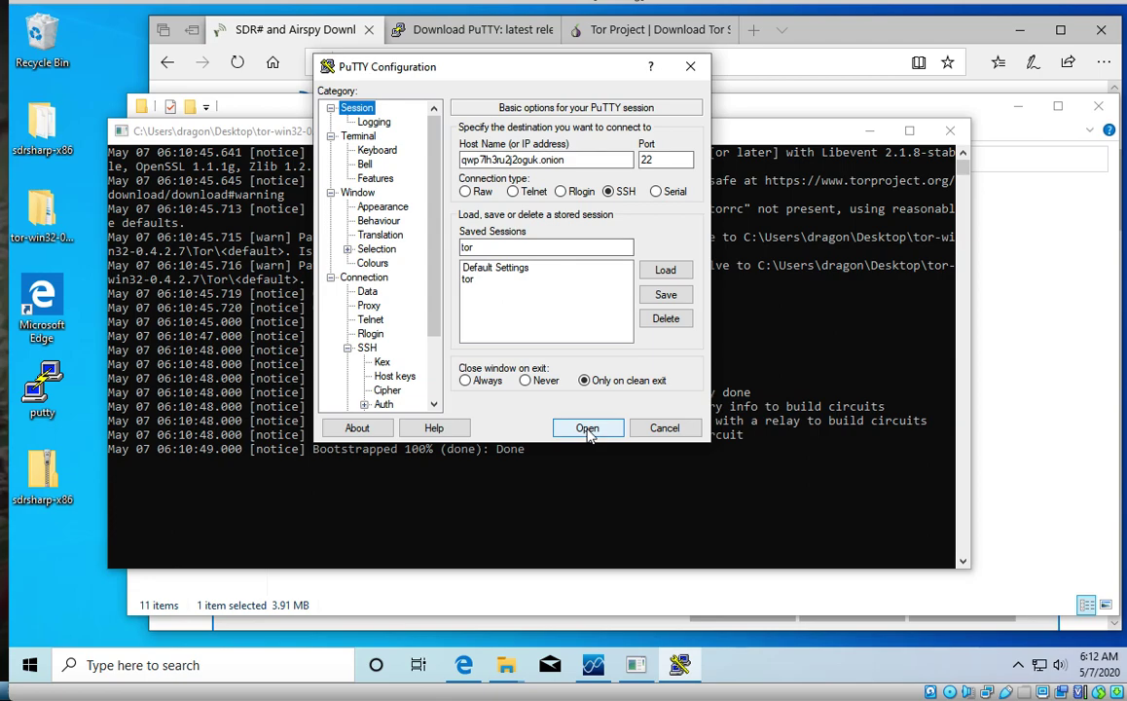
Step: Open the tor session's SSH connection and log in with the DragonOS login name and password
click(587, 429)
drag(405, 115, 653, 74)
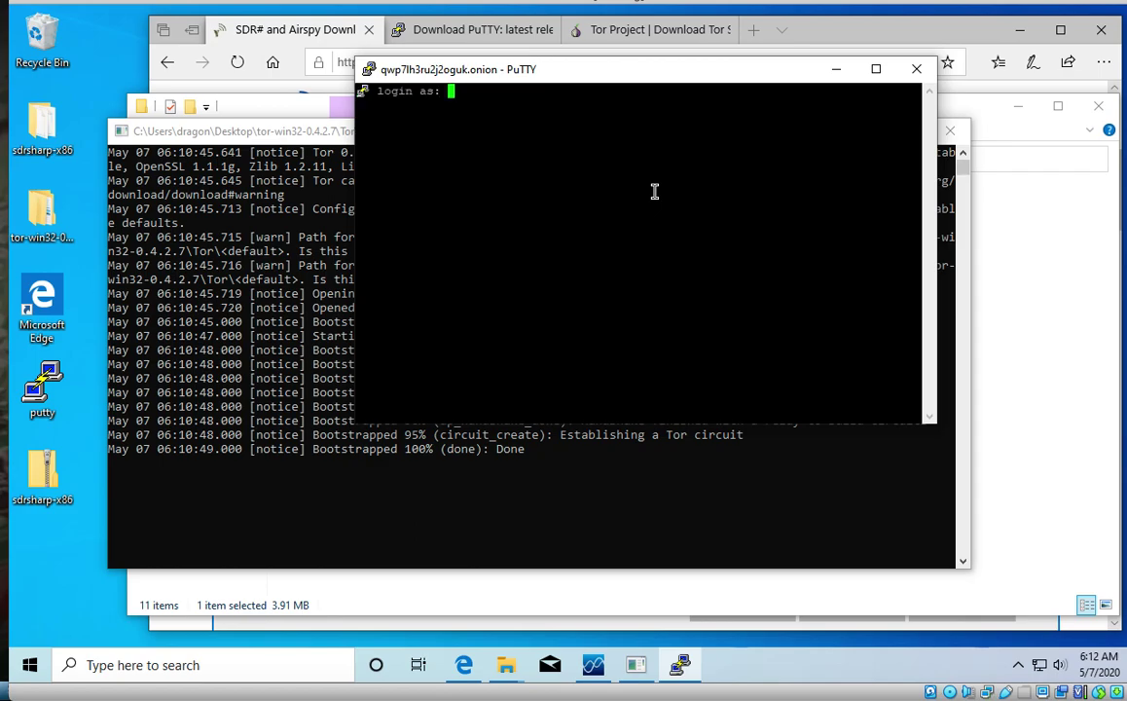
text(dragon)
key(Return)
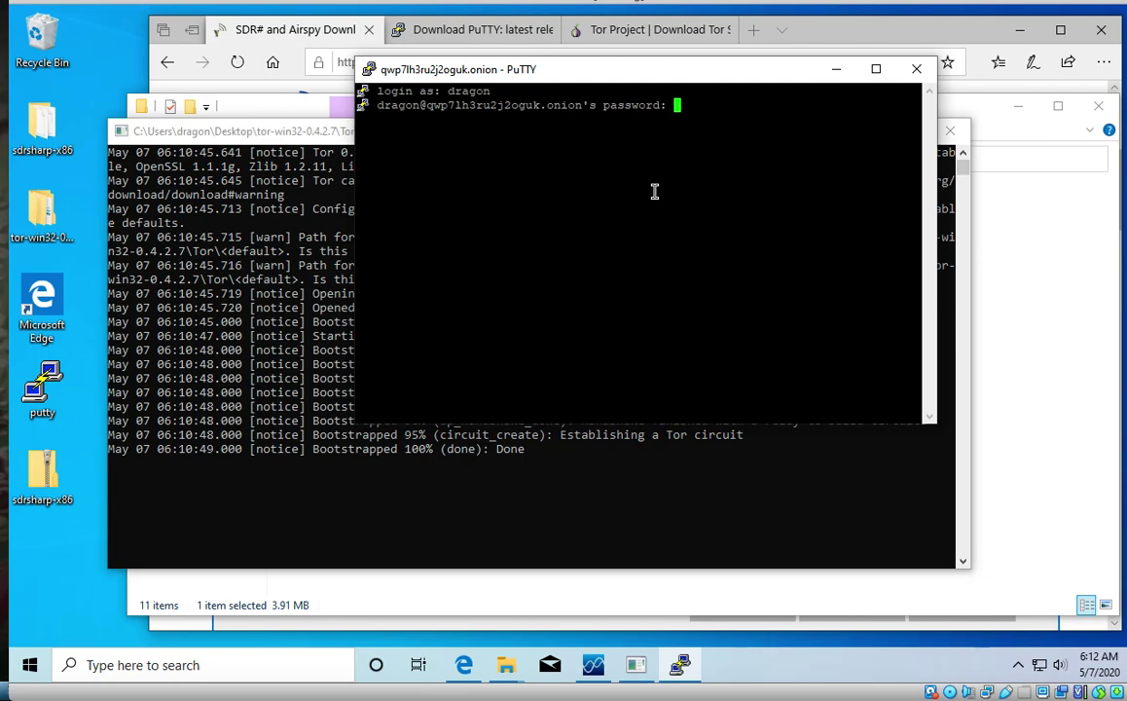
key(Return)
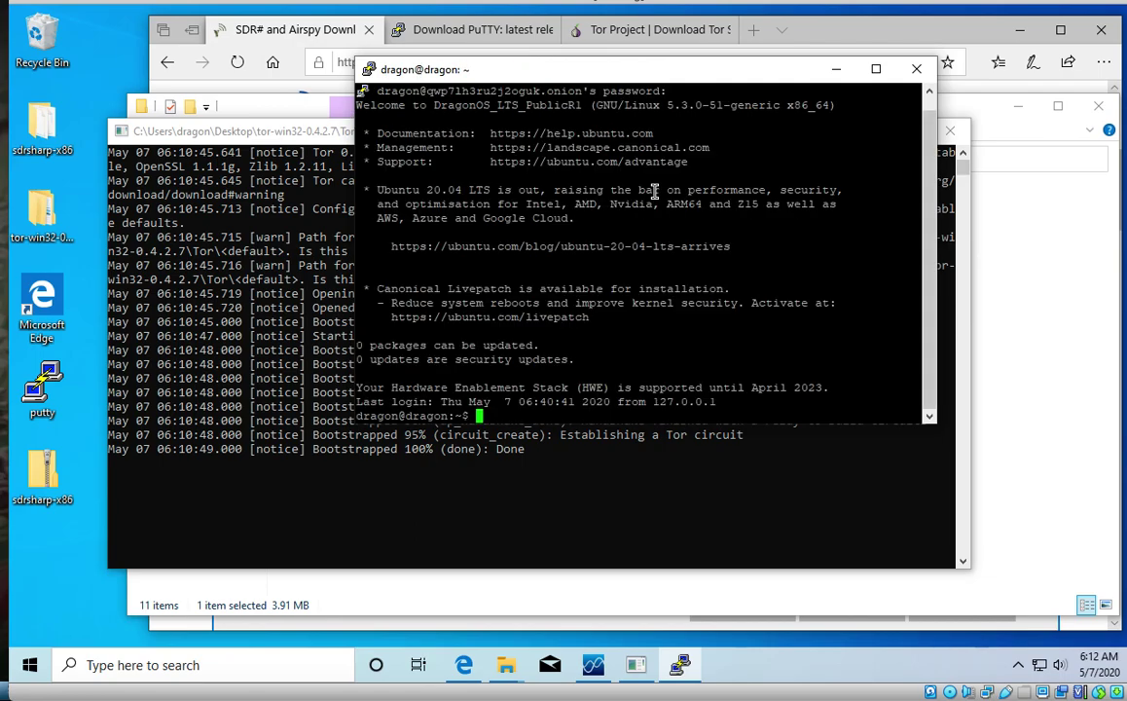
drag(624, 68, 667, 47)
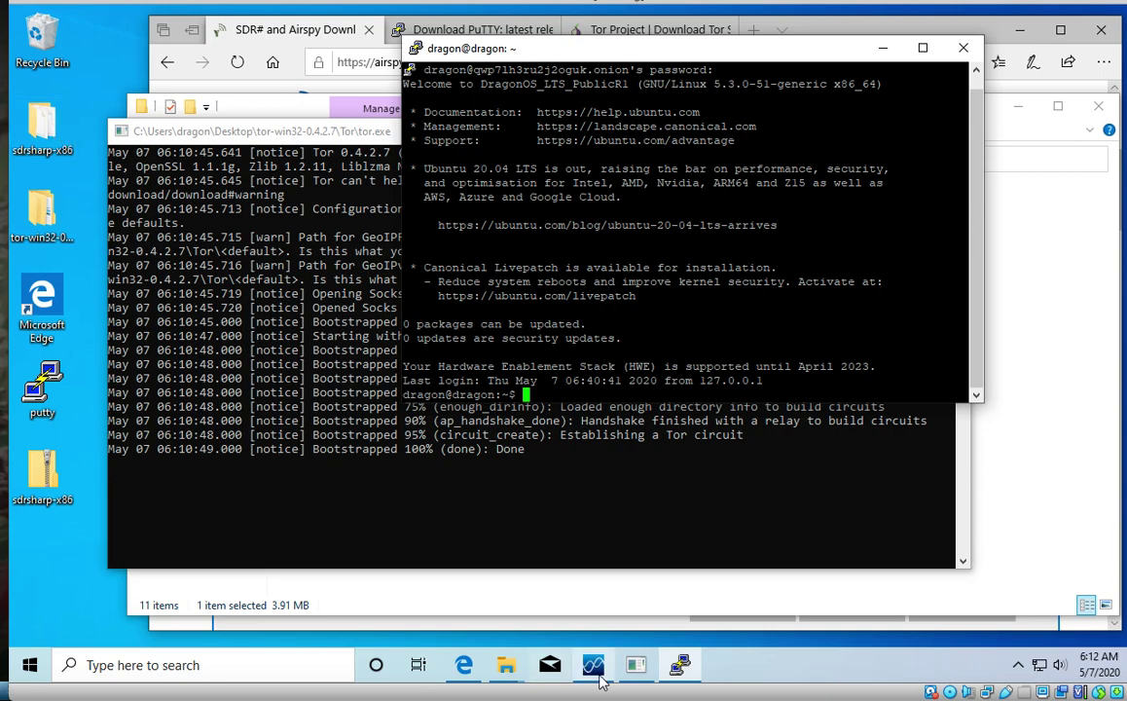
Step: Change the SDR# Spy Server address to sdr://127.0.0.1:5555 and connect
click(593, 668)
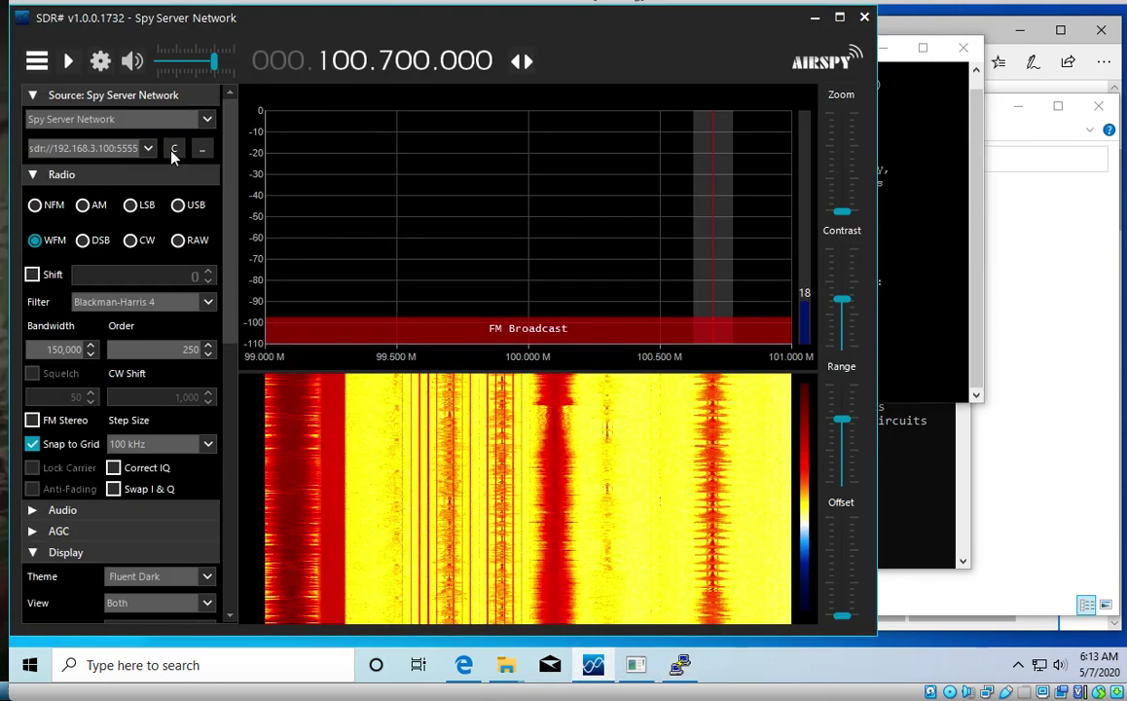
click(114, 148)
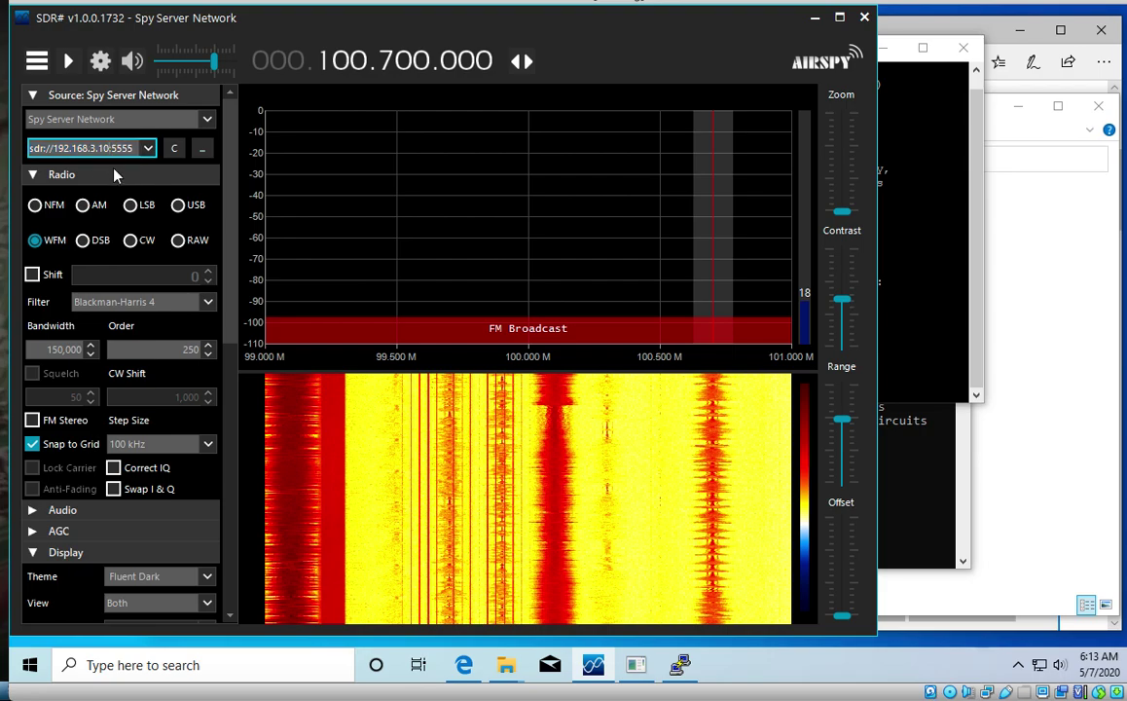
key(BackSpace)
key(BackSpace)
key(BackSpace)
key(BackSpace)
key(BackSpace)
key(BackSpace)
key(BackSpace)
key(BackSpace)
text(27.0.0.)
key(Return)
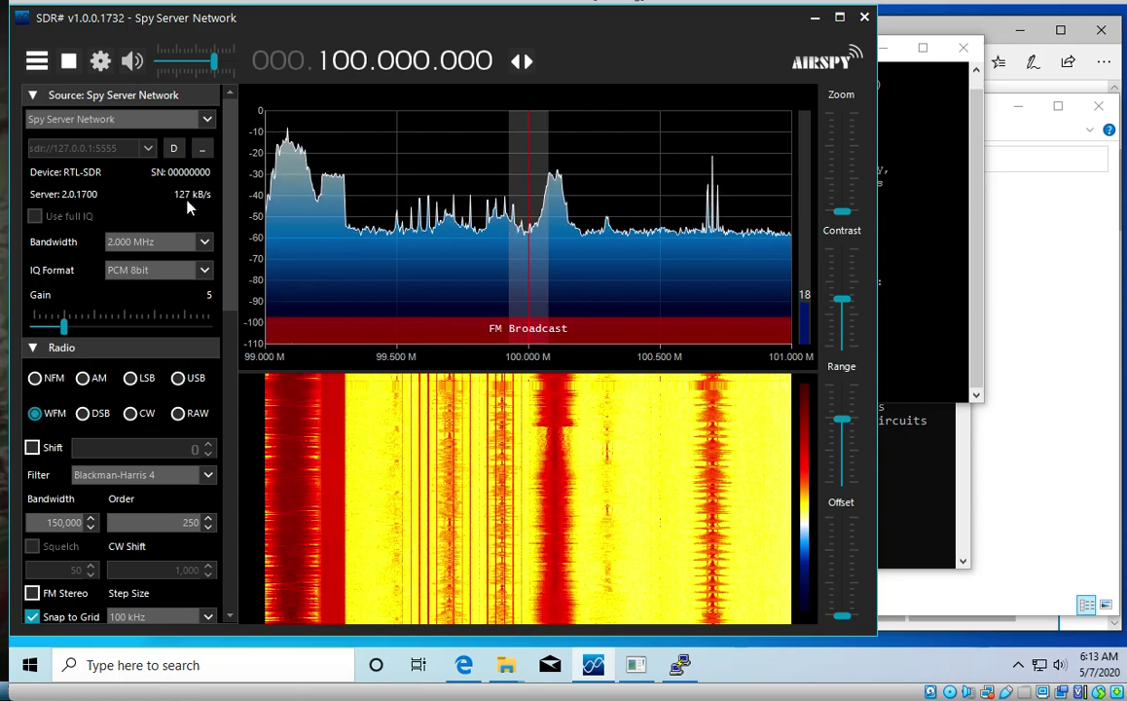
Step: Tune between the 99.1 MHz and 100.1 MHz peaks, settling on 100.1 MHz
click(292, 188)
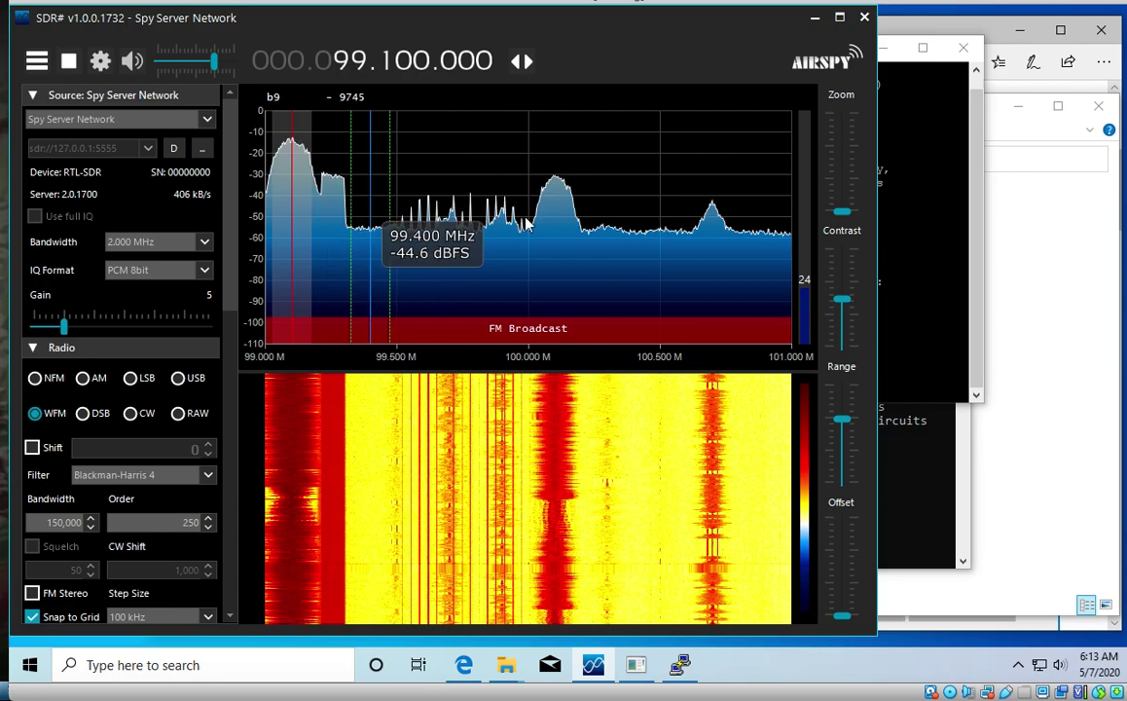
click(557, 219)
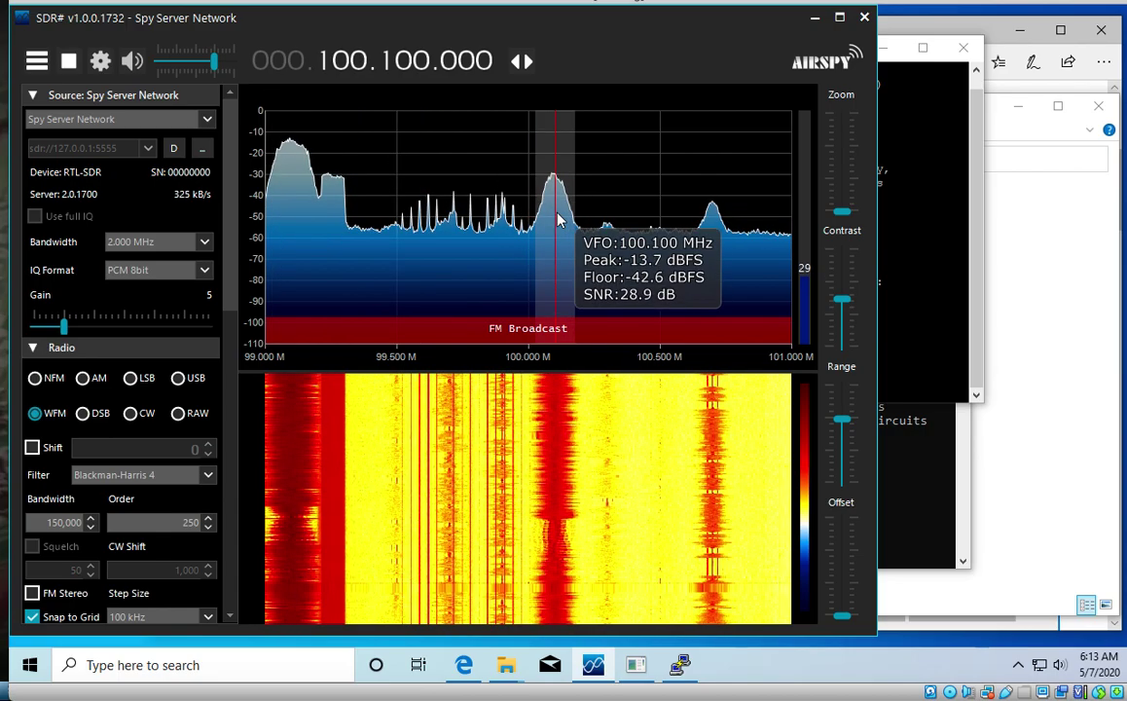
click(294, 200)
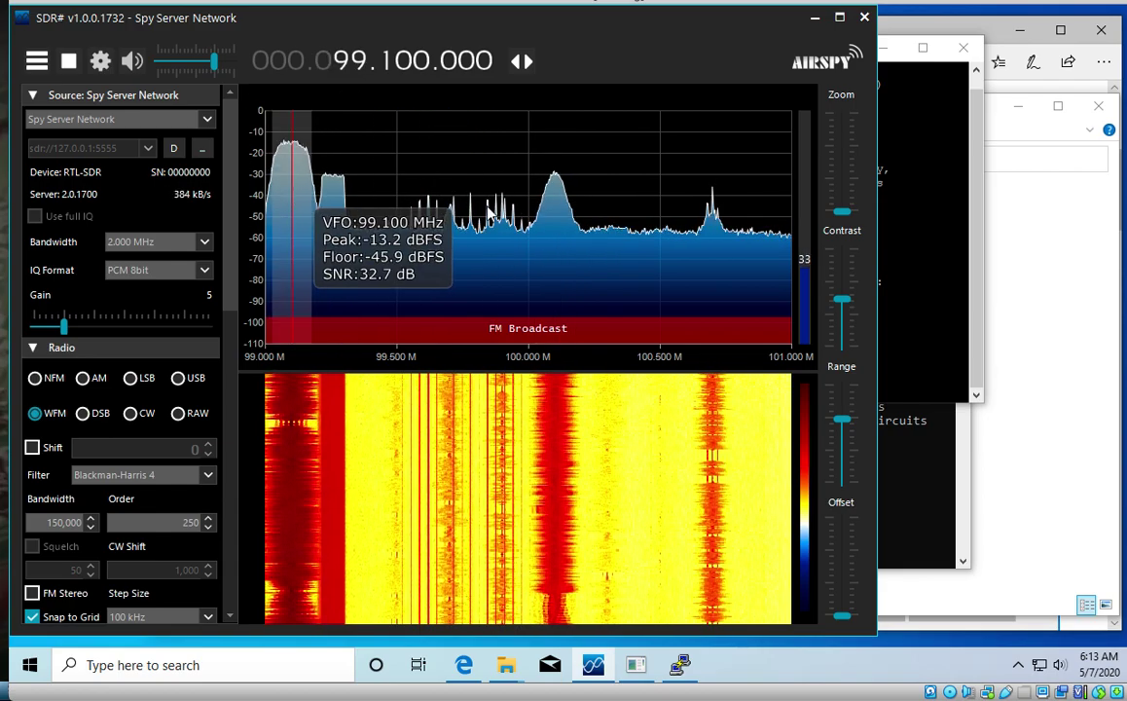
click(553, 222)
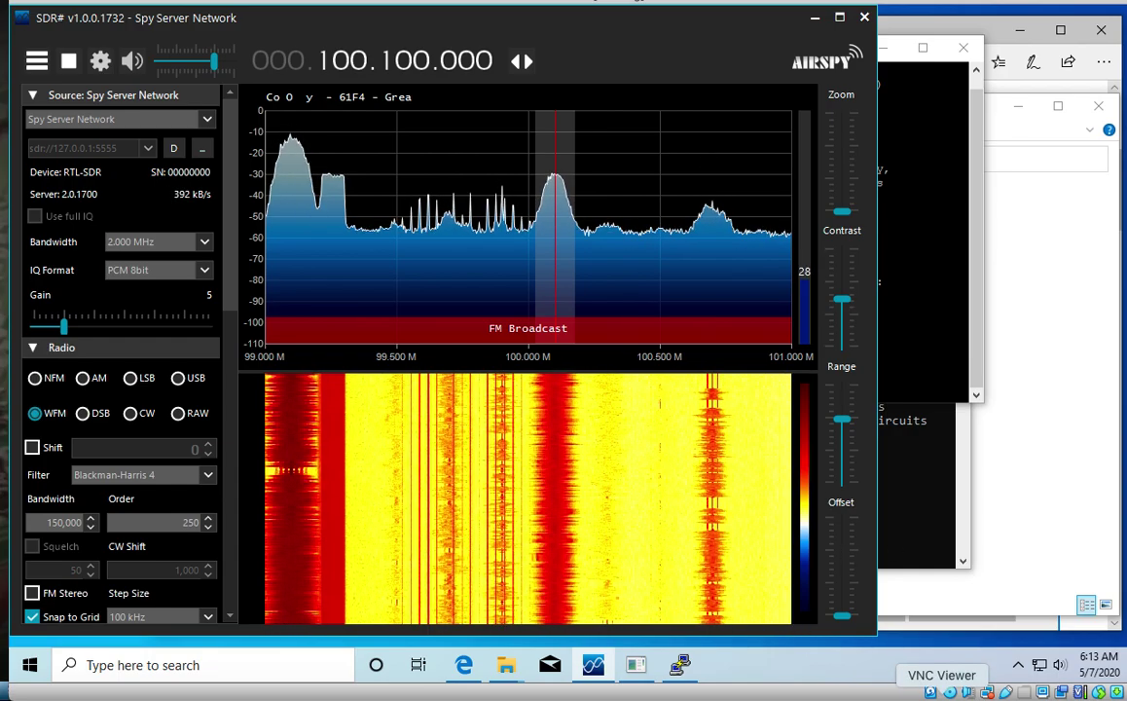
Step: Switch to the remote DragonOS desktop to view the spyserver log in LXTerminal
click(1058, 692)
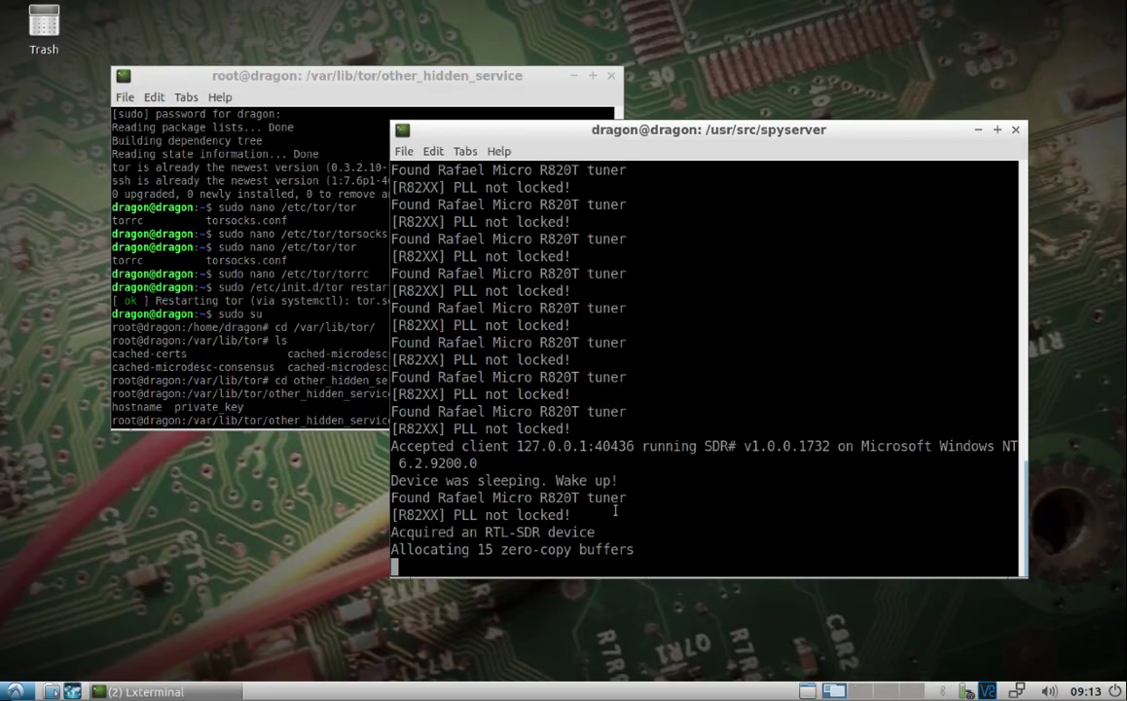